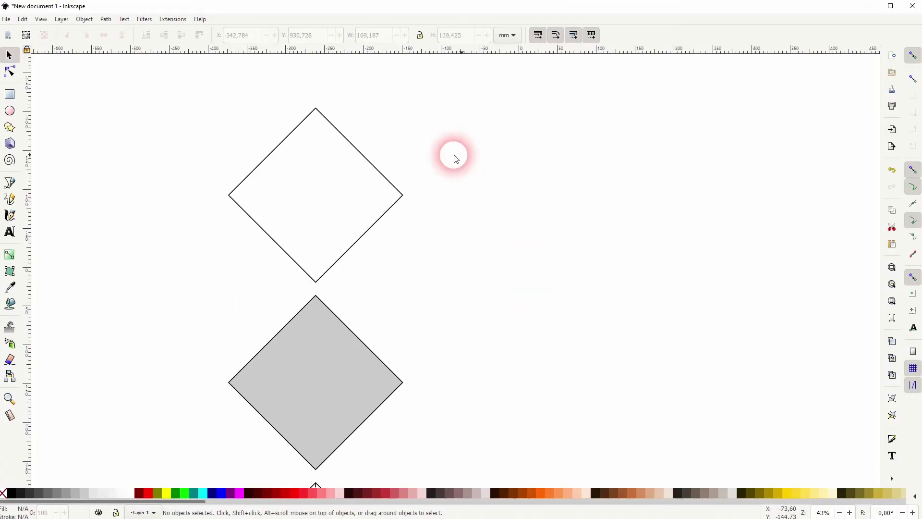
# Draw a square right of the two diamonds, with white fill and a black stroke from the palette.
pyautogui.click(10, 95)
pyautogui.moveTo(554, 116)
pyautogui.mouseDown()
pyautogui.moveTo(682, 227)
pyautogui.moveTo(719, 279)
pyautogui.mouseUp()
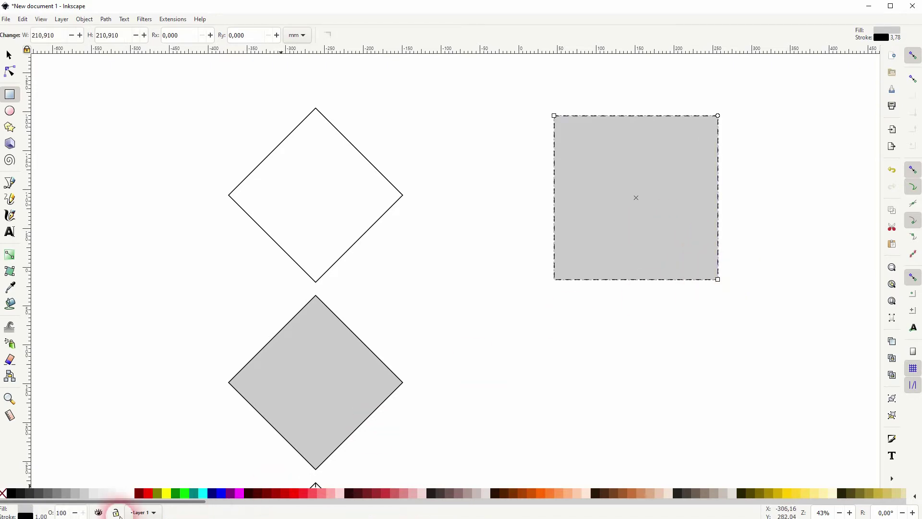
pyautogui.click(130, 499)
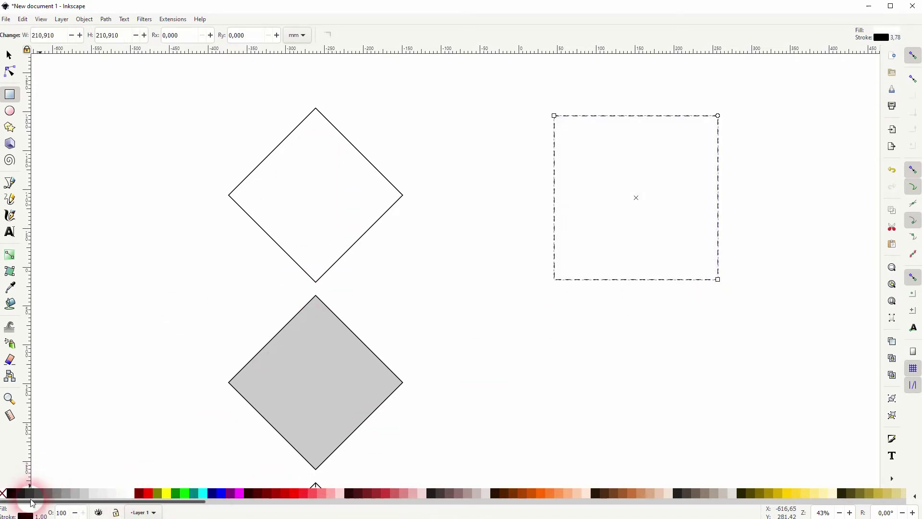
pyautogui.keyDown('shift'); pyautogui.click(3, 497); pyautogui.keyUp('shift')
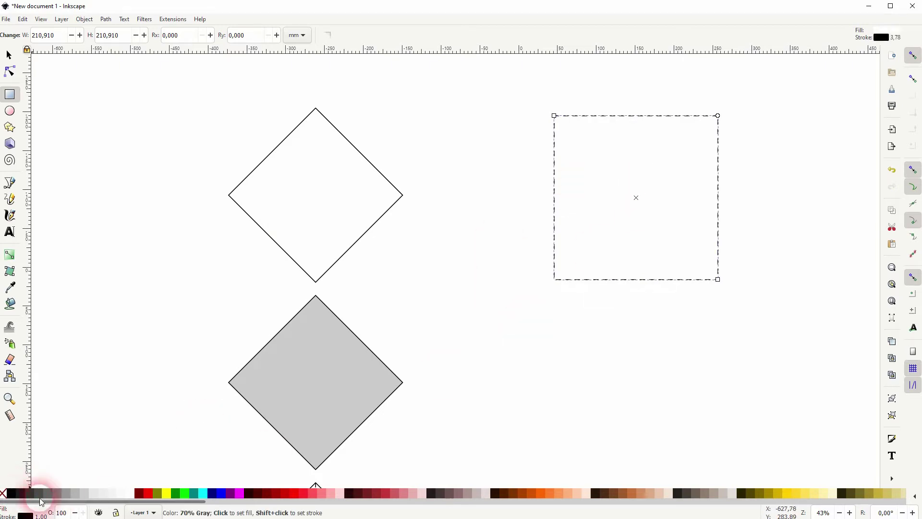
pyautogui.click(89, 21)
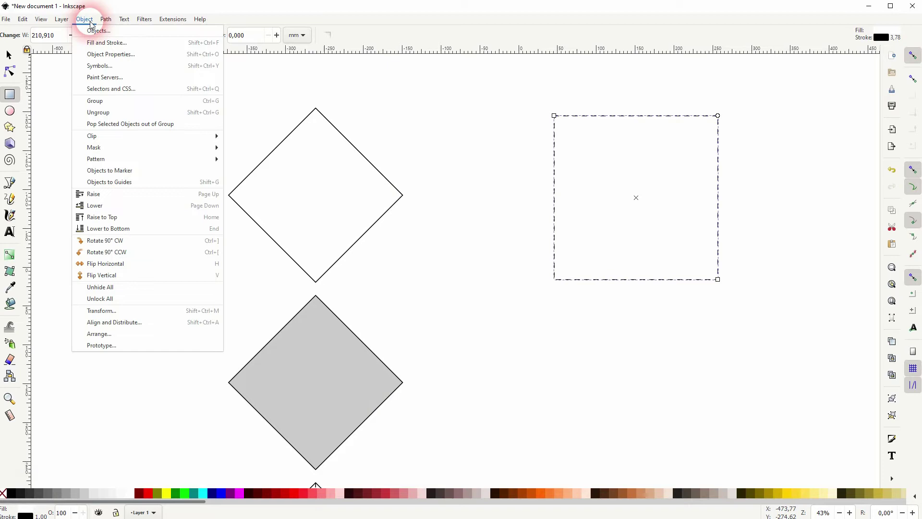
# Change the square's dashed outline to a solid line in Fill and Stroke.
pyautogui.click(104, 42)
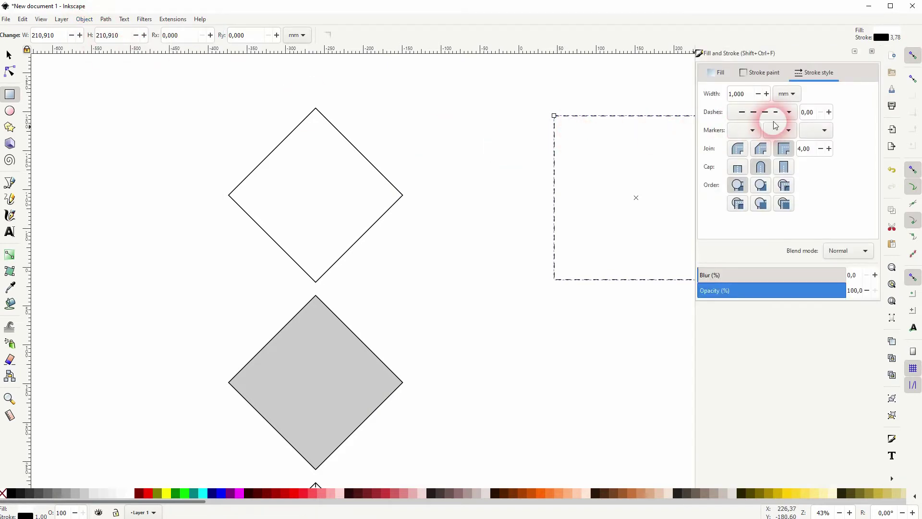
pyautogui.click(777, 119)
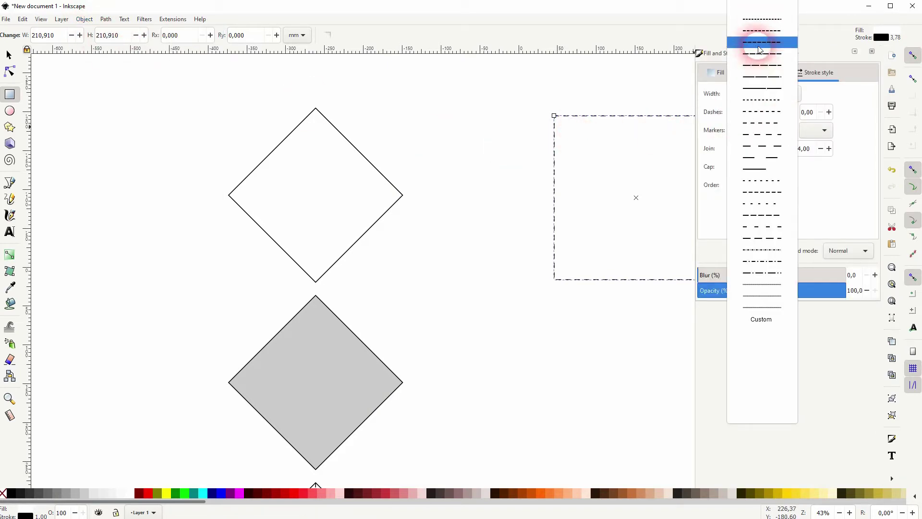
pyautogui.scroll(3, 764, 44)
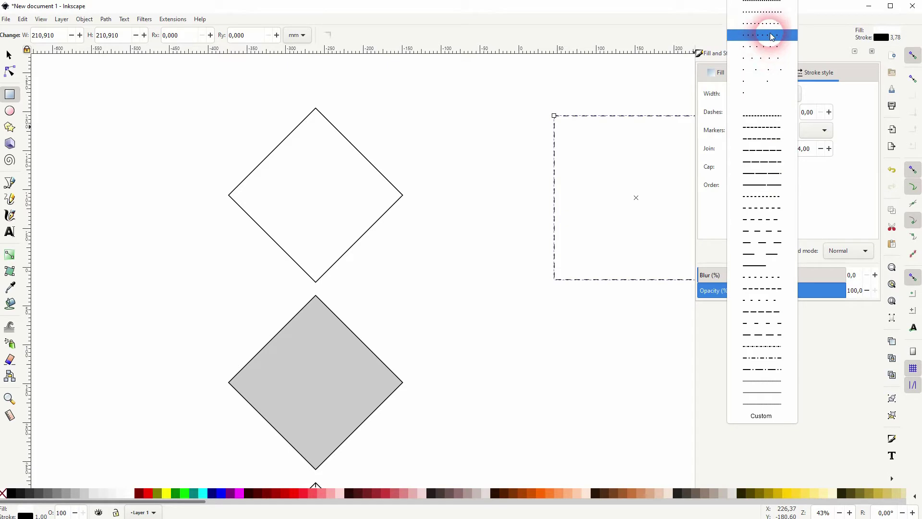
pyautogui.click(764, 405)
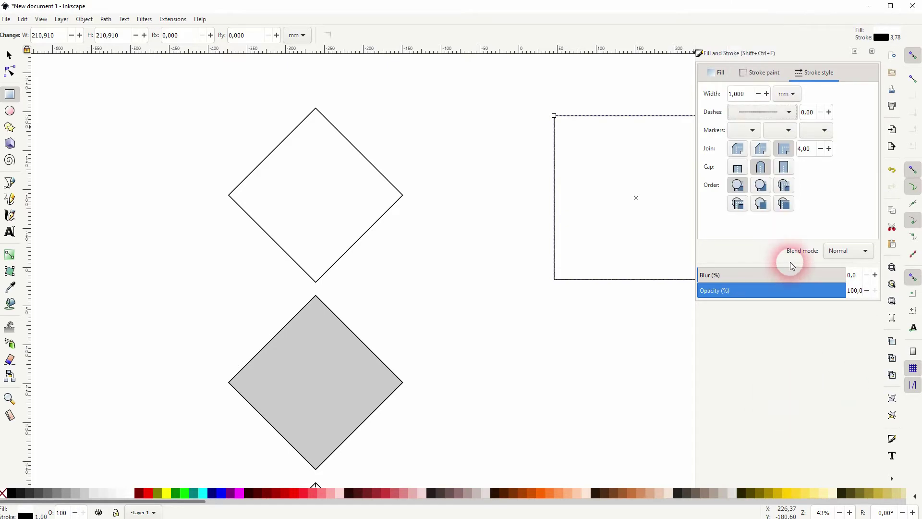
# Move the square left toward the diamonds, level with the top diamond.
pyautogui.click(9, 55)
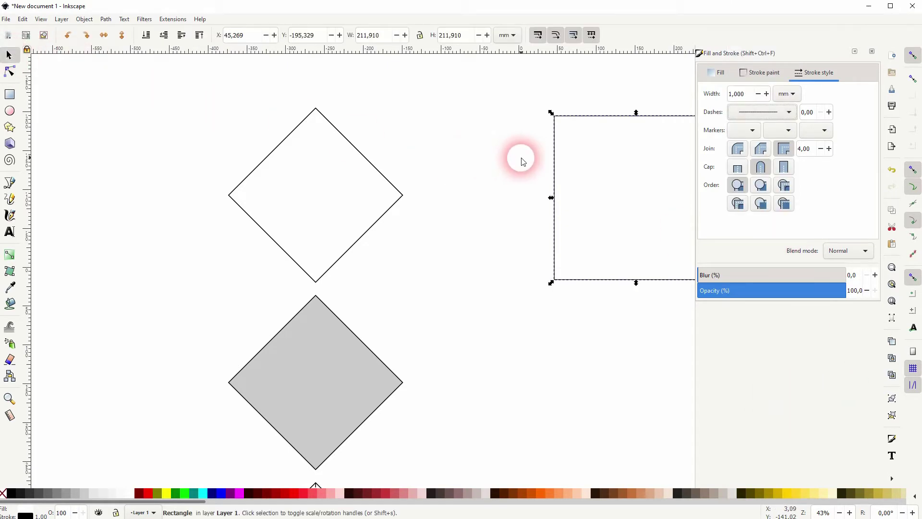
pyautogui.moveTo(552, 161)
pyautogui.mouseDown()
pyautogui.moveTo(500, 179)
pyautogui.moveTo(450, 165)
pyautogui.mouseUp()
pyautogui.click(562, 319)
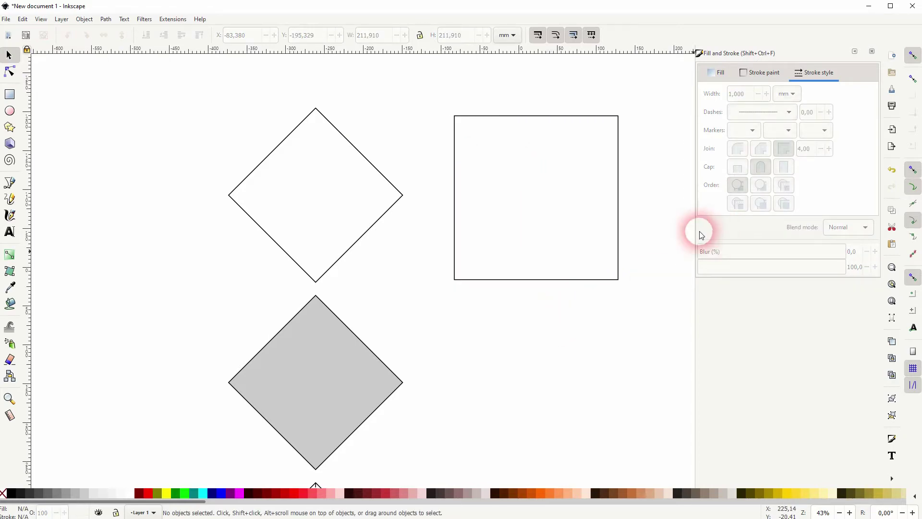
pyautogui.click(619, 204)
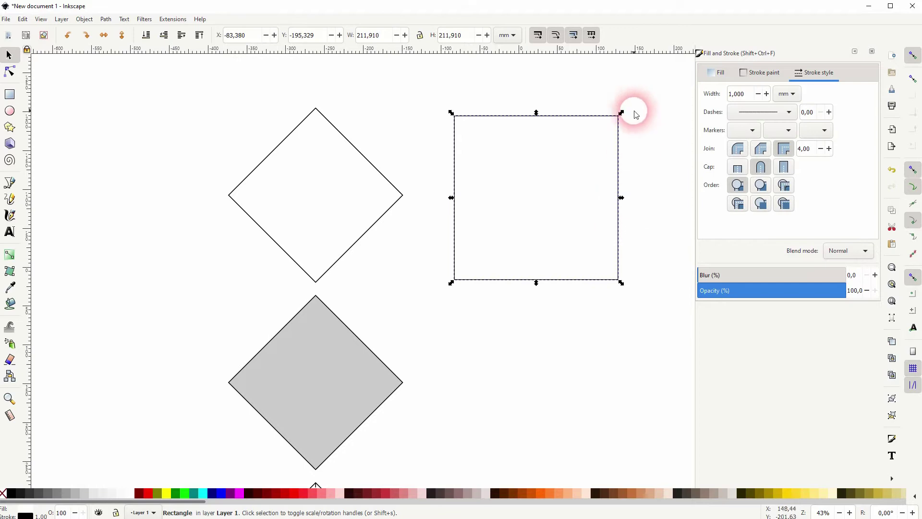
# Rotate the square 45° into a diamond and shrink it to match the others.
pyautogui.click(620, 141)
pyautogui.moveTo(621, 114); pyautogui.dragTo(548, 100)
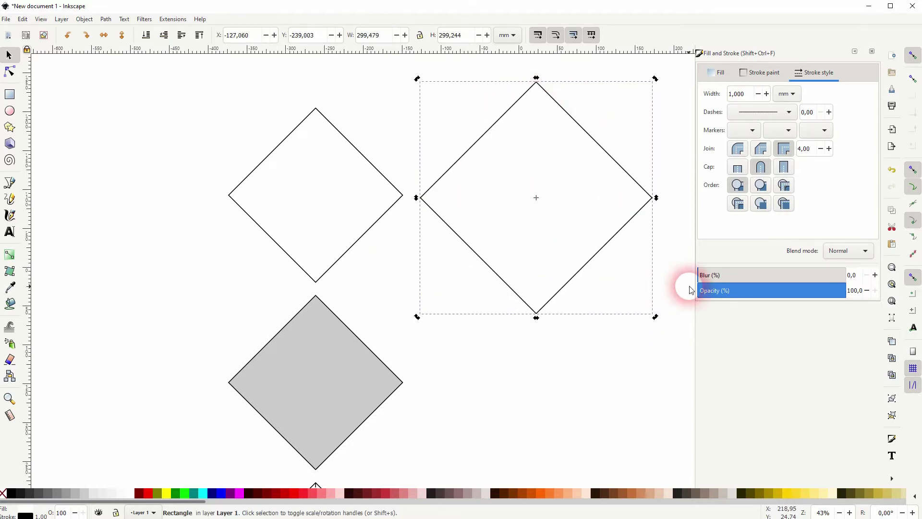
pyautogui.click(613, 417)
pyautogui.click(616, 236)
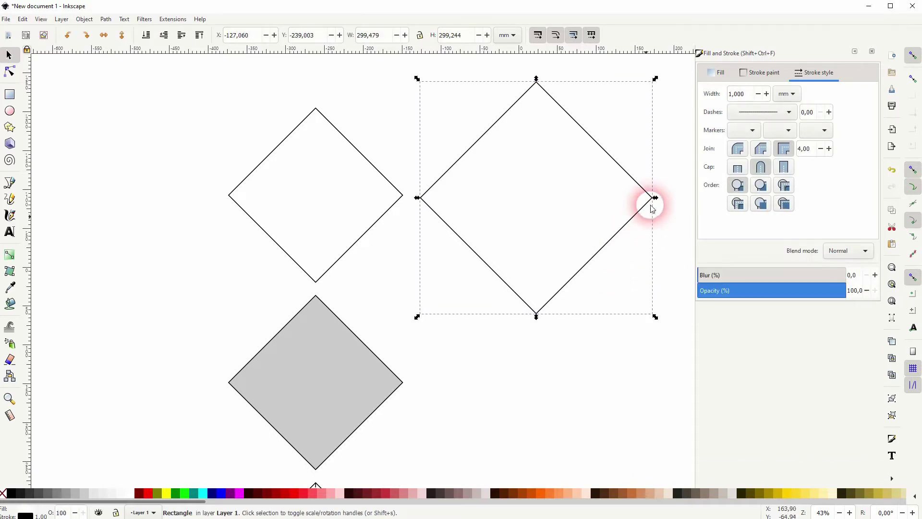
pyautogui.moveTo(651, 198); pyautogui.dragTo(635, 196)
pyautogui.click(586, 387)
# Set the right diamond's stroke width to 1 mm.
pyautogui.click(594, 255)
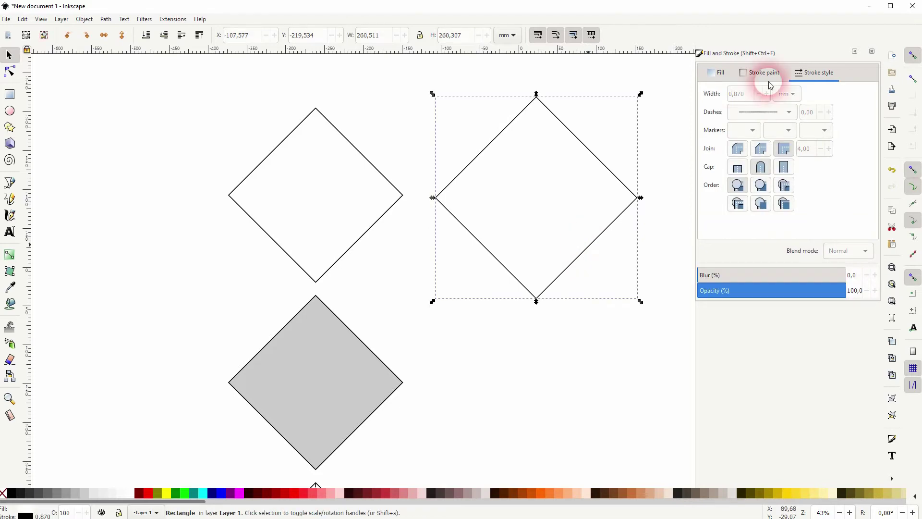
pyautogui.click(788, 94)
pyautogui.click(794, 96)
pyautogui.write('1')
pyautogui.press('Return')
pyautogui.click(648, 359)
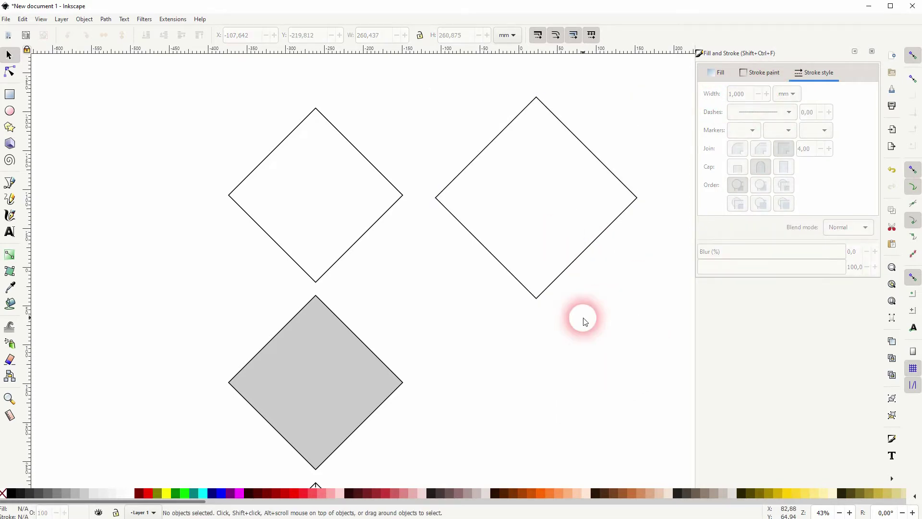
pyautogui.click(574, 255)
# Shrink the right diamond slightly about its centre and reapply the 1 mm stroke width.
pyautogui.moveTo(638, 197); pyautogui.dragTo(626, 198)
pyautogui.click(755, 99)
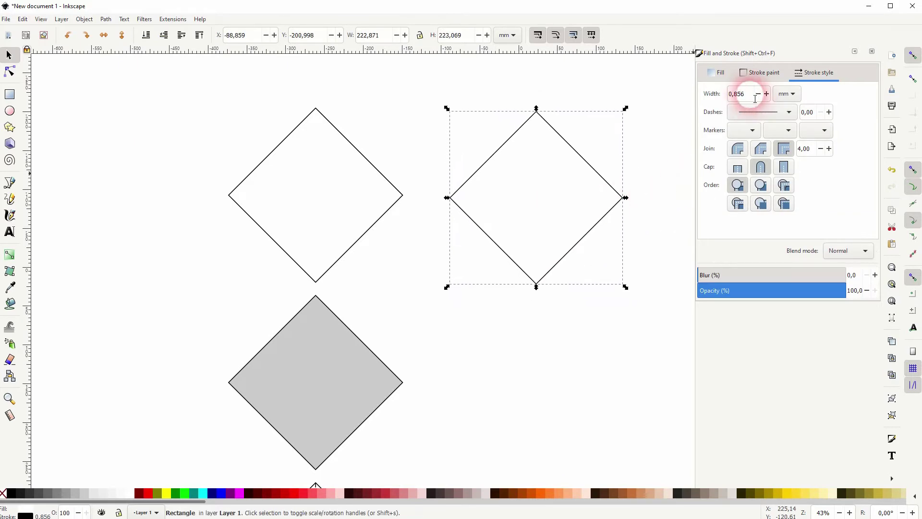
pyautogui.write('1')
pyautogui.press('Return')
pyautogui.click(611, 341)
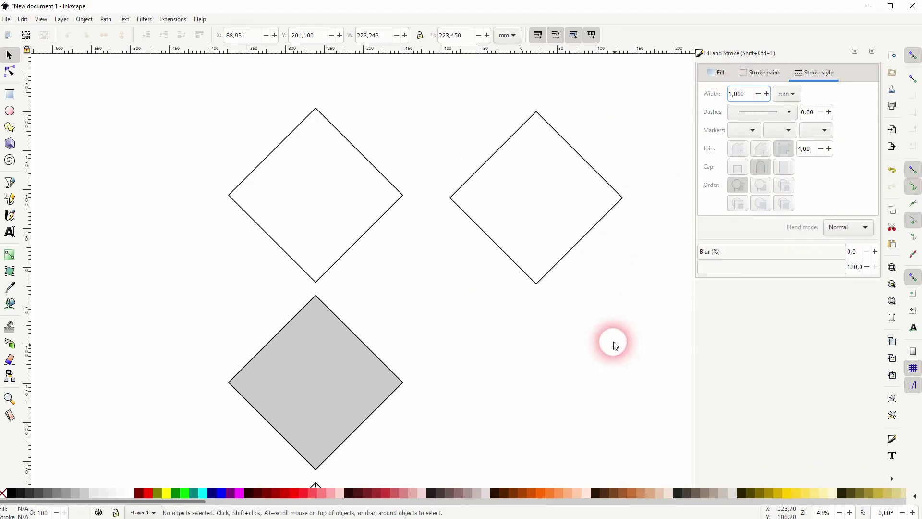
pyautogui.click(574, 252)
pyautogui.press('ctrl')
# Move the diamond straight down beside the grey diamond and fill it grey.
pyautogui.moveTo(573, 252); pyautogui.dragTo(558, 454)
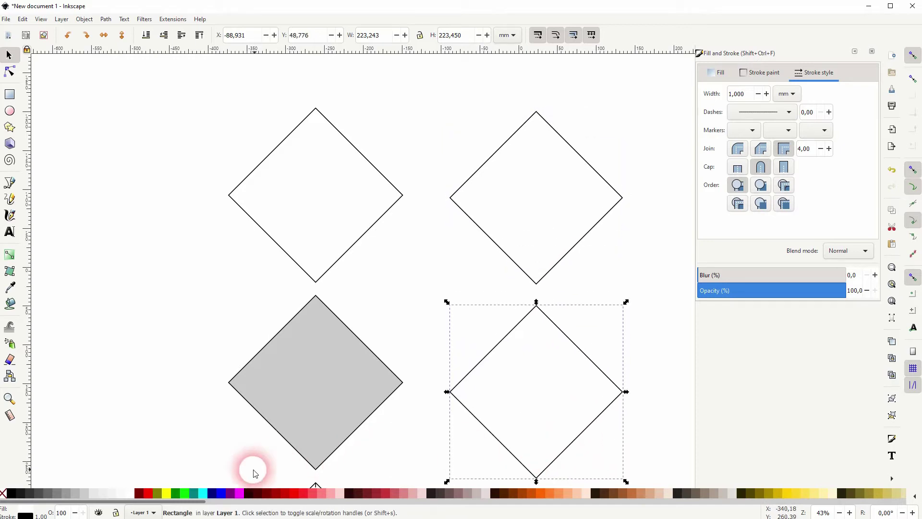
pyautogui.click(82, 493)
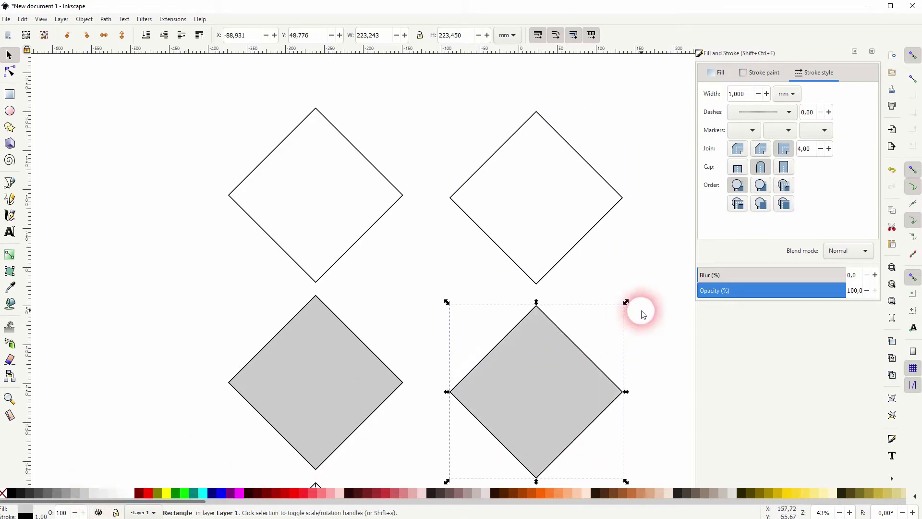
pyautogui.click(648, 317)
# Duplicate the right grey diamond beside the dashed-line diamond and make the copy's fill white.
pyautogui.moveTo(609, 389)
pyautogui.mouseDown()
pyautogui.moveTo(578, 318)
pyautogui.moveTo(558, 138)
pyautogui.moveTo(558, 148)
pyautogui.mouseUp()
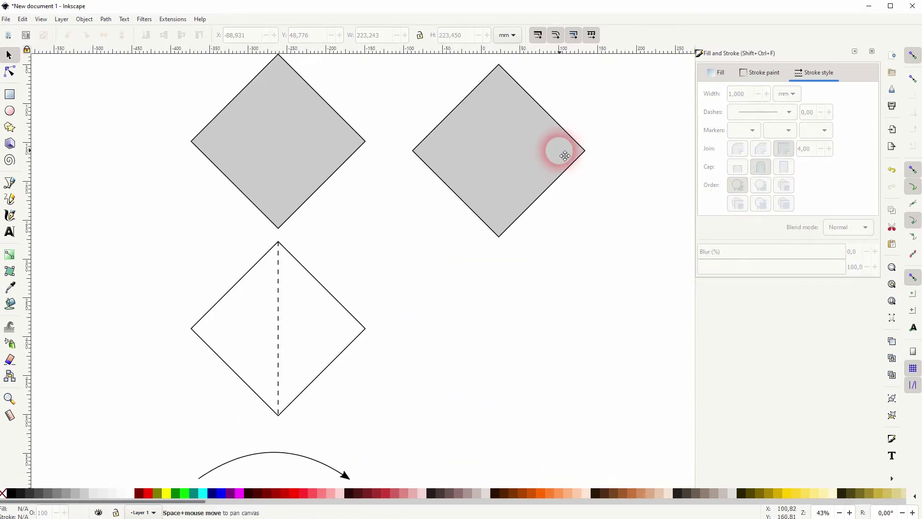
pyautogui.click(531, 149)
pyautogui.hotkey('ctrl', 'd')
pyautogui.moveTo(511, 145); pyautogui.dragTo(496, 332)
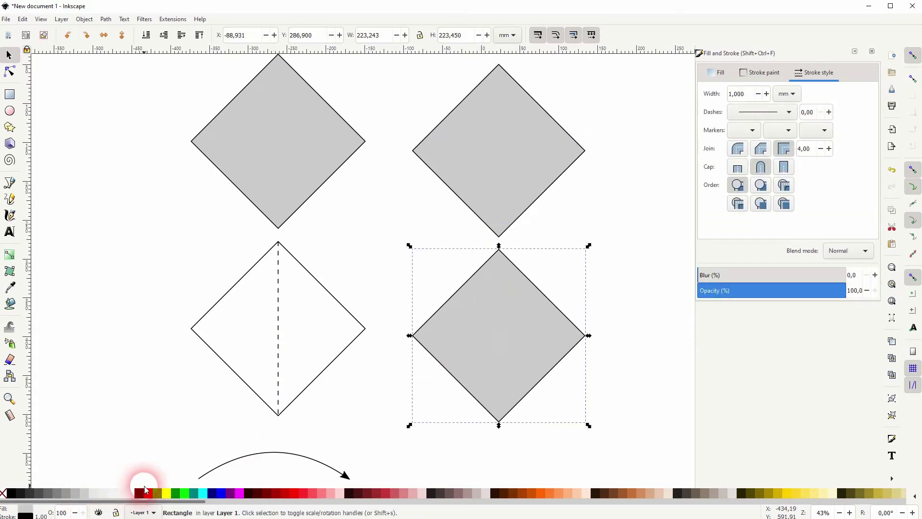
pyautogui.click(127, 492)
pyautogui.click(348, 262)
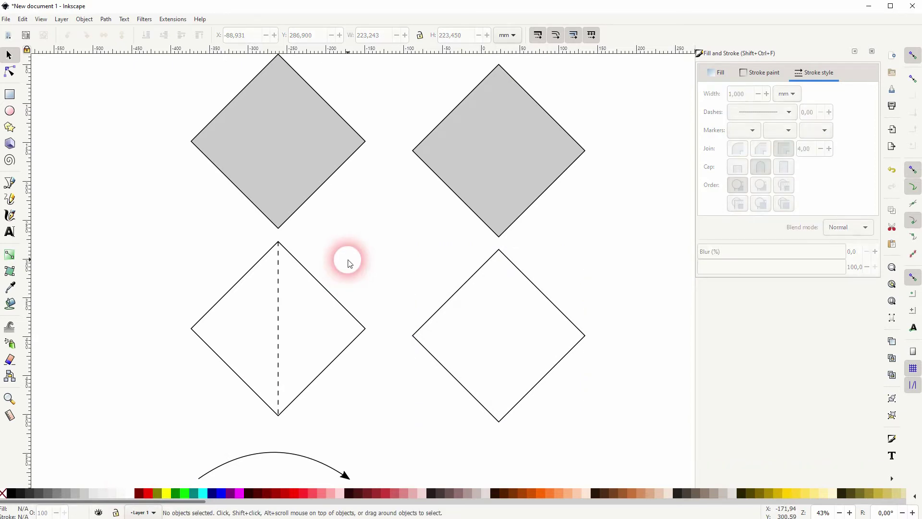
# Draw a vertical fold line from the right diamond's top corner to its bottom corner, with snapping on.
pyautogui.click(9, 188)
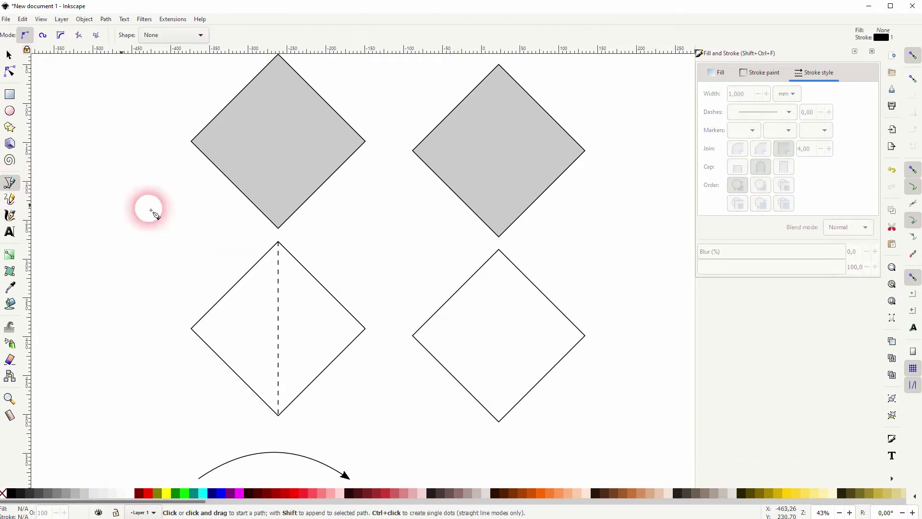
pyautogui.click(499, 250)
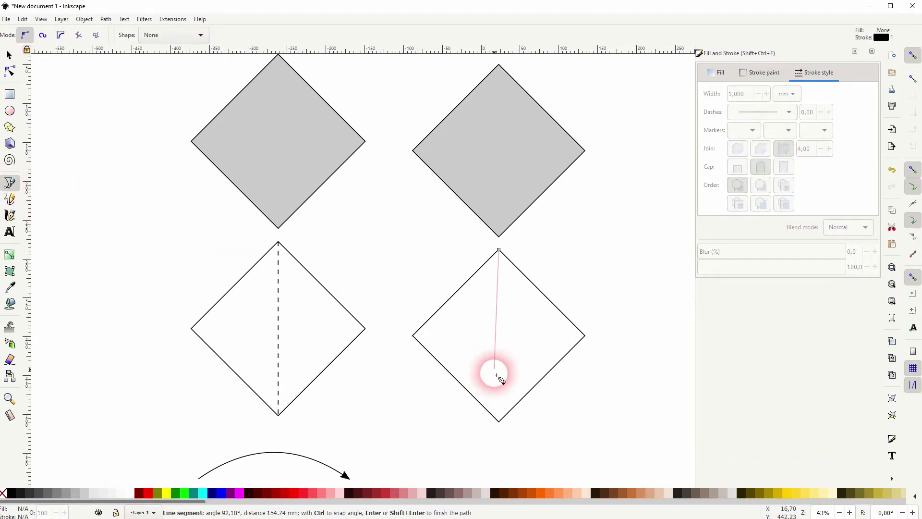
pyautogui.click(500, 422)
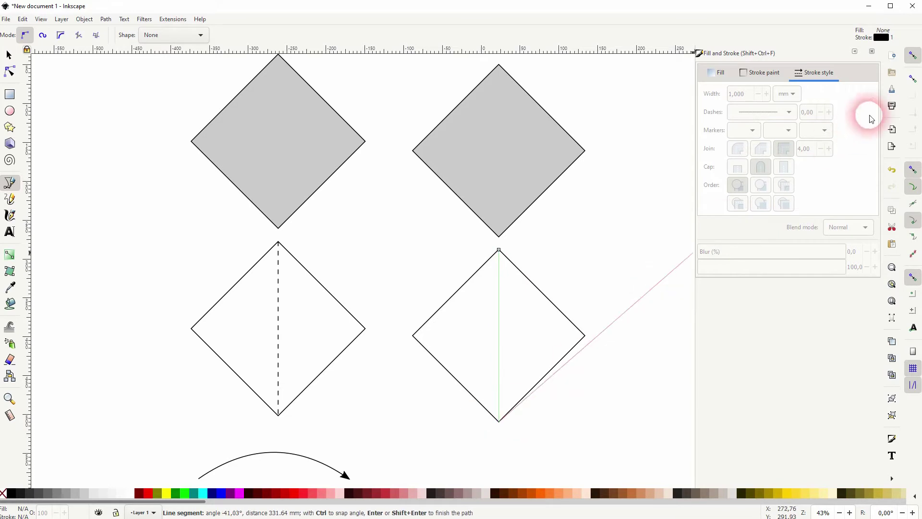
pyautogui.click(913, 57)
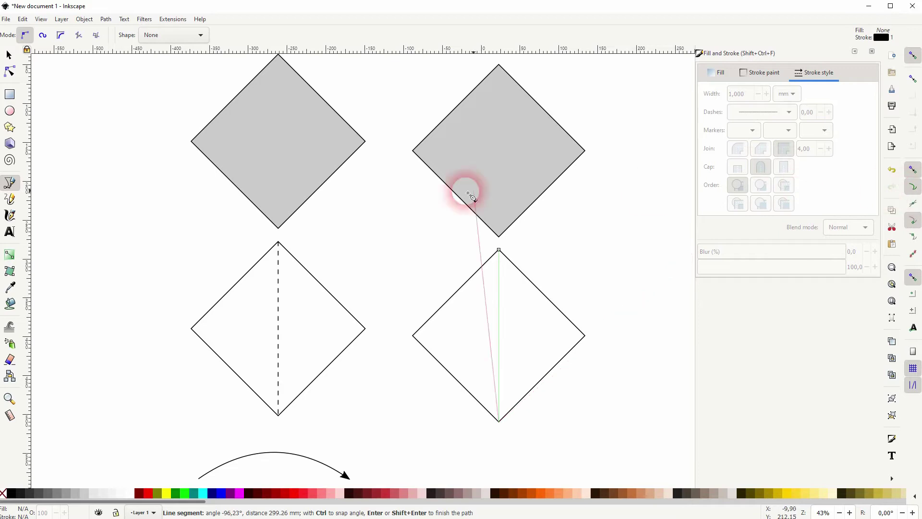
pyautogui.click(9, 56)
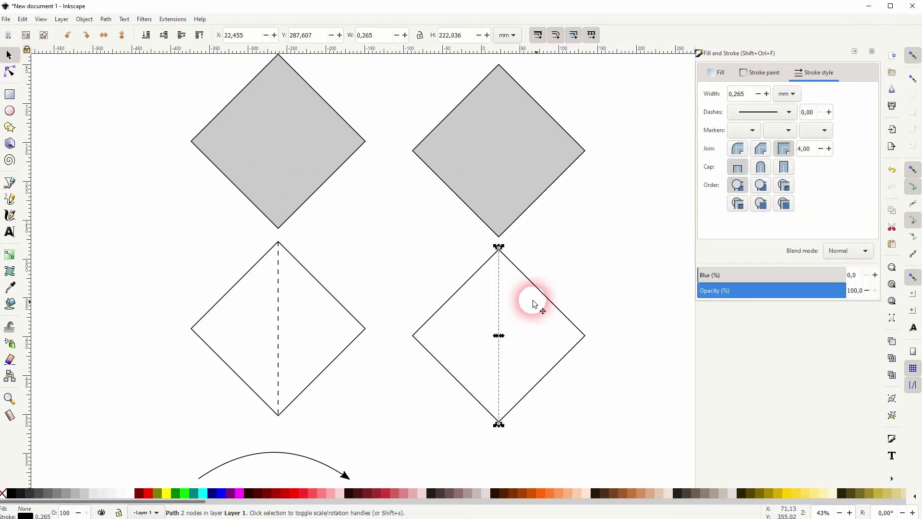
# Make the fold line long-dashed with a 1 mm stroke width.
pyautogui.click(784, 116)
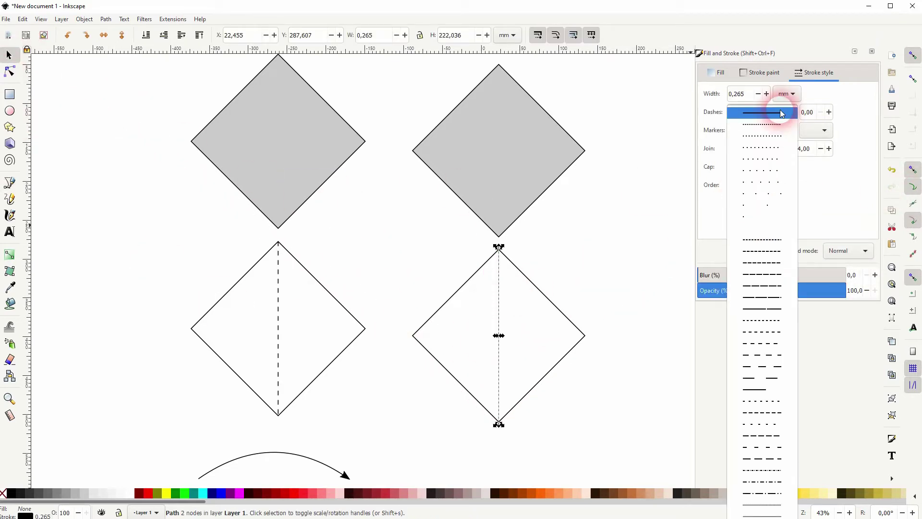
pyautogui.click(776, 371)
pyautogui.click(586, 357)
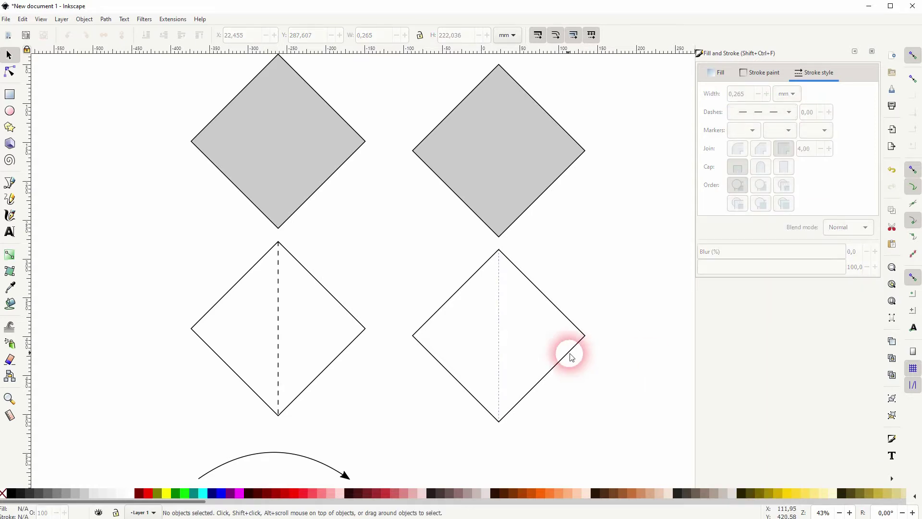
pyautogui.click(499, 330)
pyautogui.click(729, 119)
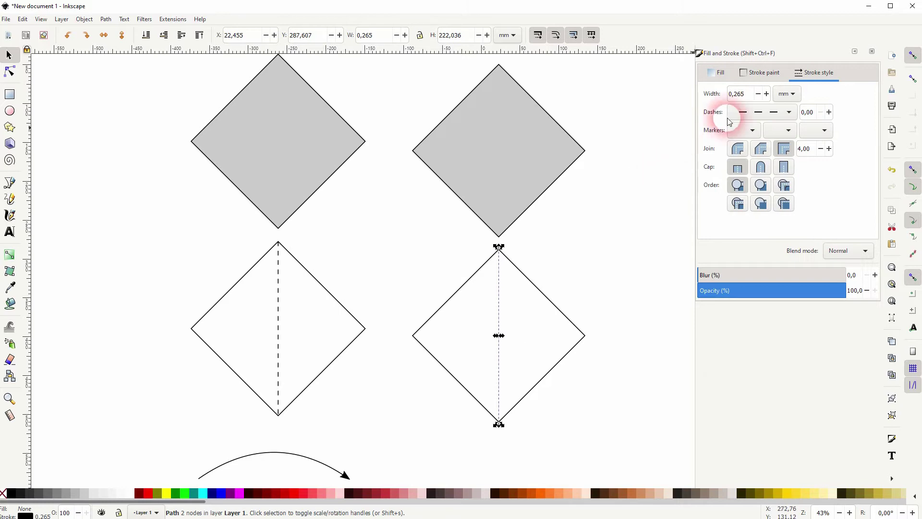
pyautogui.moveTo(752, 99); pyautogui.dragTo(715, 101)
pyautogui.press('Return')
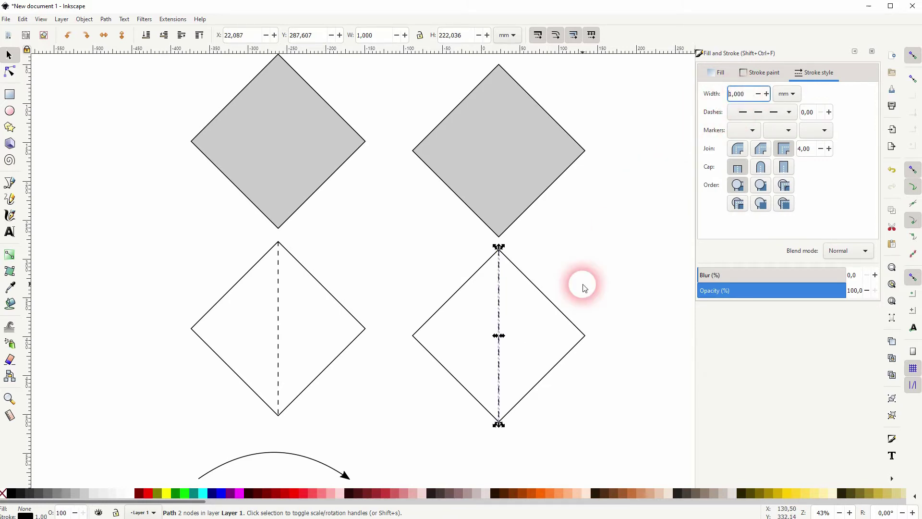
pyautogui.click(593, 309)
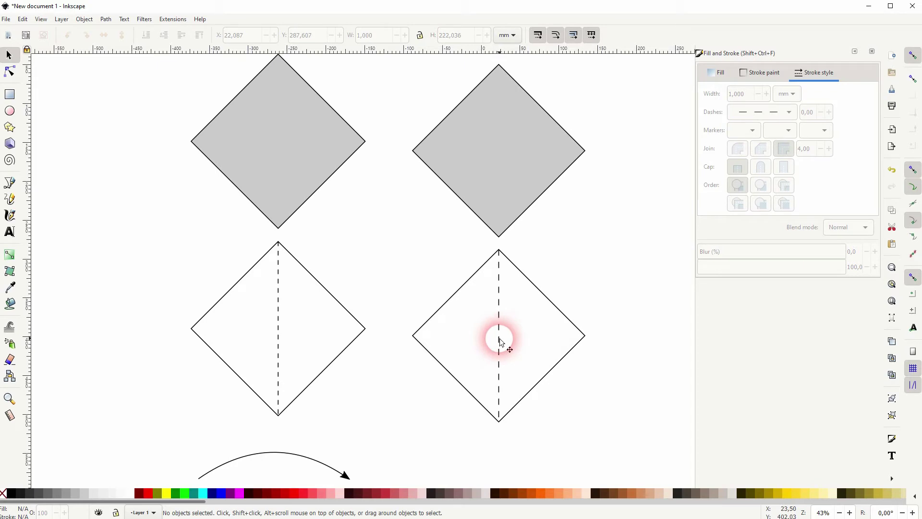
# Switch the fold line to the dash pattern matching the left diamond's.
pyautogui.click(500, 342)
pyautogui.click(763, 111)
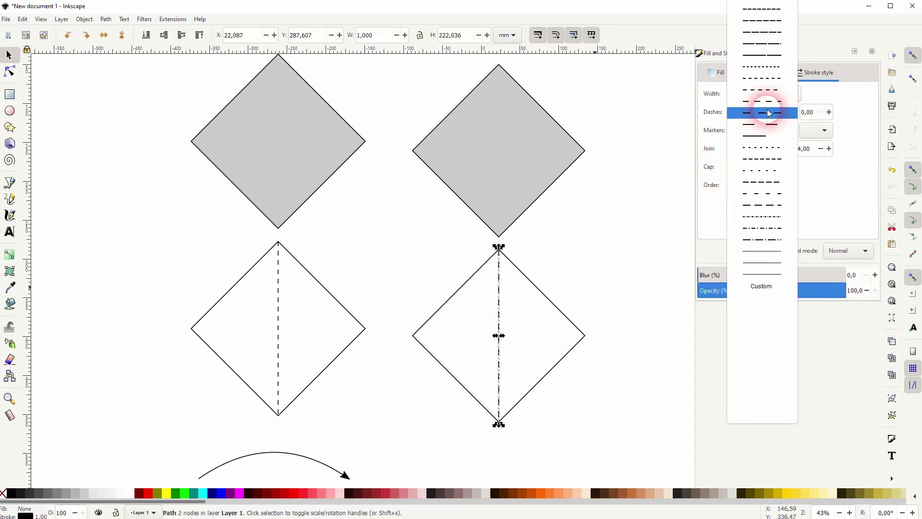
pyautogui.click(767, 102)
pyautogui.click(621, 323)
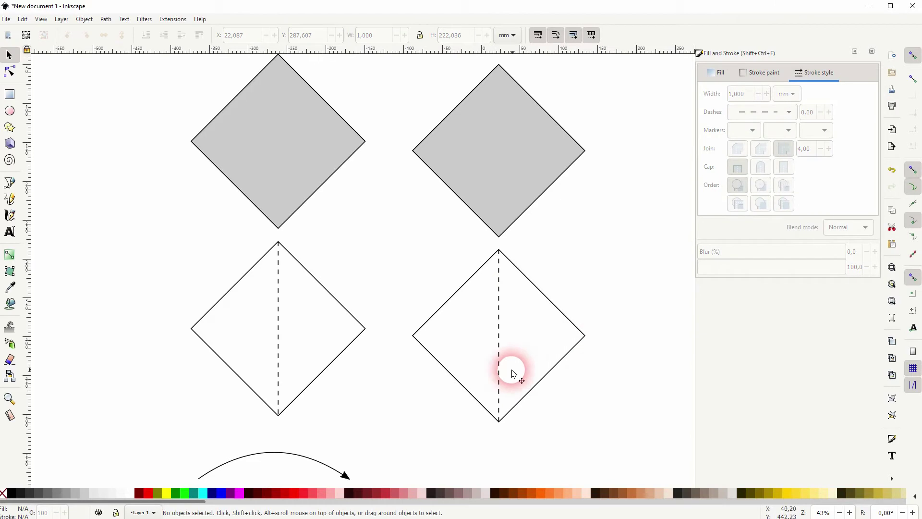
# Draw an arched Bézier curve to the right of the existing curved arrows.
pyautogui.moveTo(477, 440); pyautogui.dragTo(480, 308)
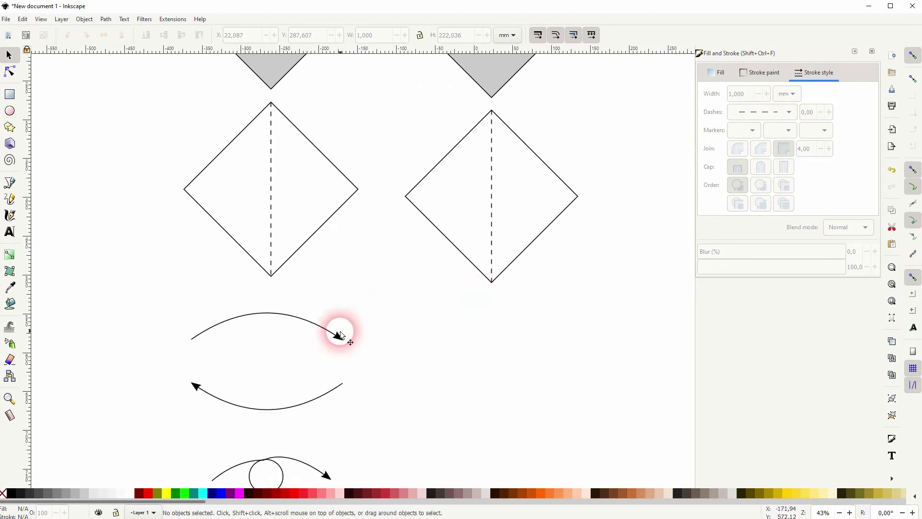
pyautogui.click(19, 188)
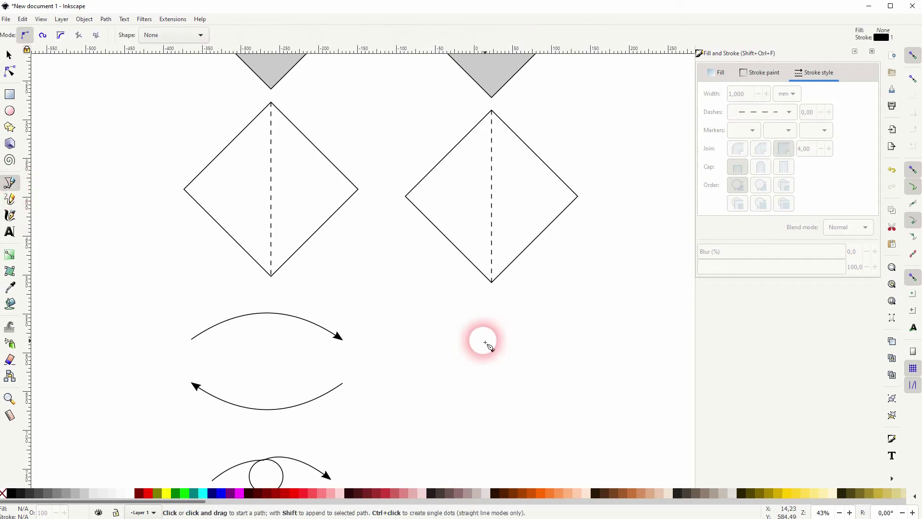
pyautogui.click(455, 339)
pyautogui.moveTo(592, 337); pyautogui.dragTo(679, 403)
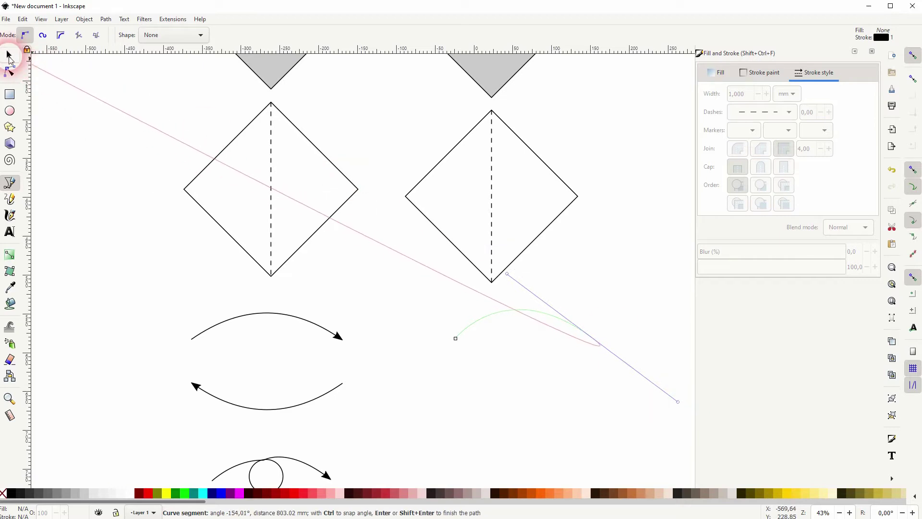
pyautogui.click(9, 55)
# Add an arrowhead end marker and 1 mm stroke to the curve, then nudge it left.
pyautogui.click(822, 129)
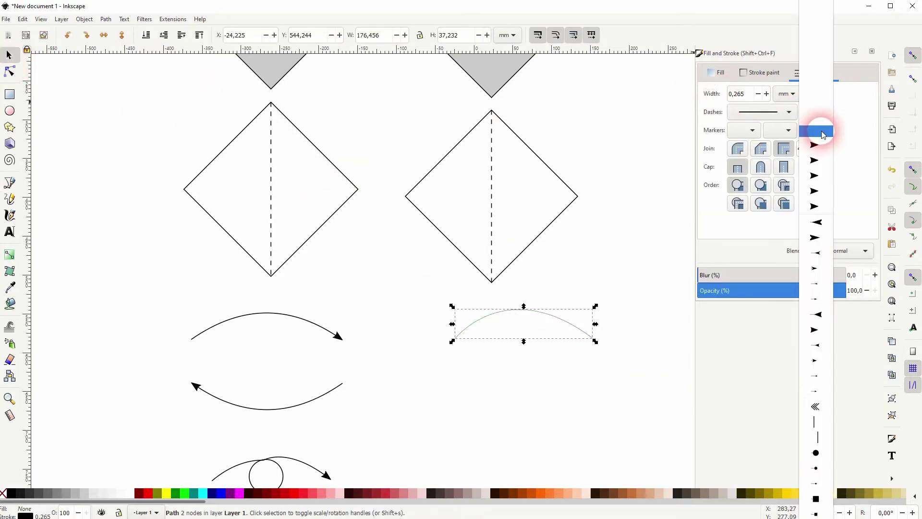
pyautogui.click(815, 329)
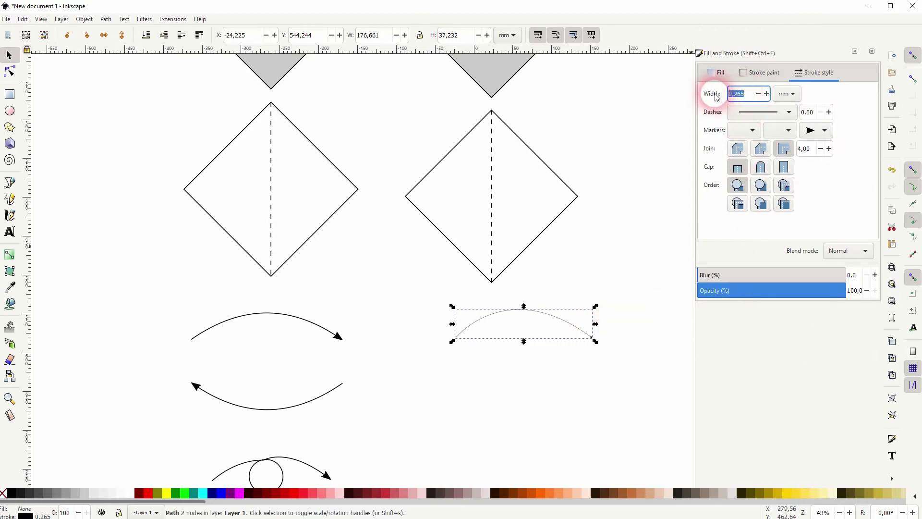
pyautogui.write('1')
pyautogui.press('Return')
pyautogui.click(608, 380)
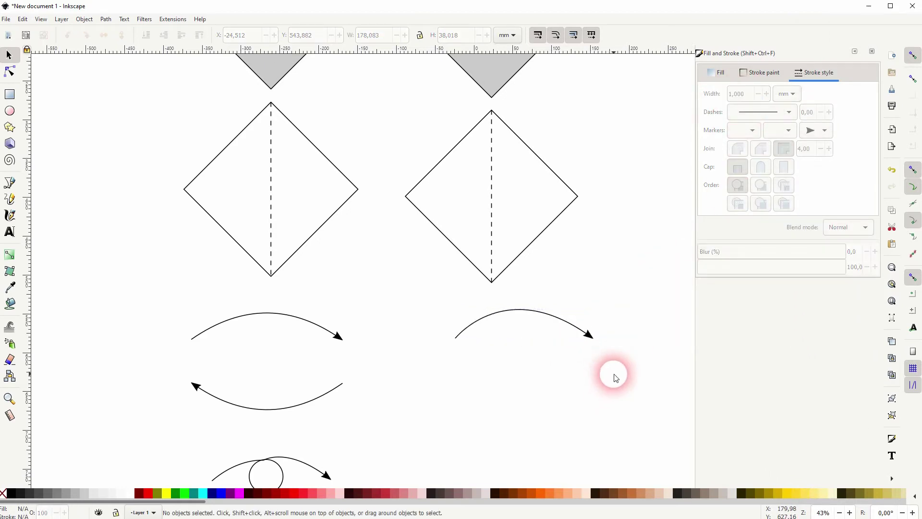
pyautogui.moveTo(553, 327); pyautogui.dragTo(394, 403)
# Rotate the copied curved arrow 180° beneath the original to form an opposing pair.
pyautogui.click(546, 382)
pyautogui.click(393, 346)
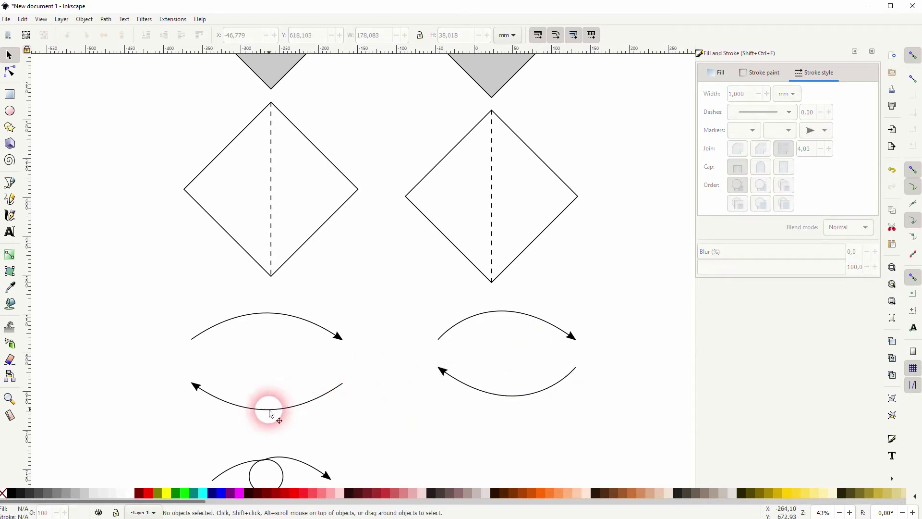
pyautogui.moveTo(510, 422); pyautogui.dragTo(482, 288)
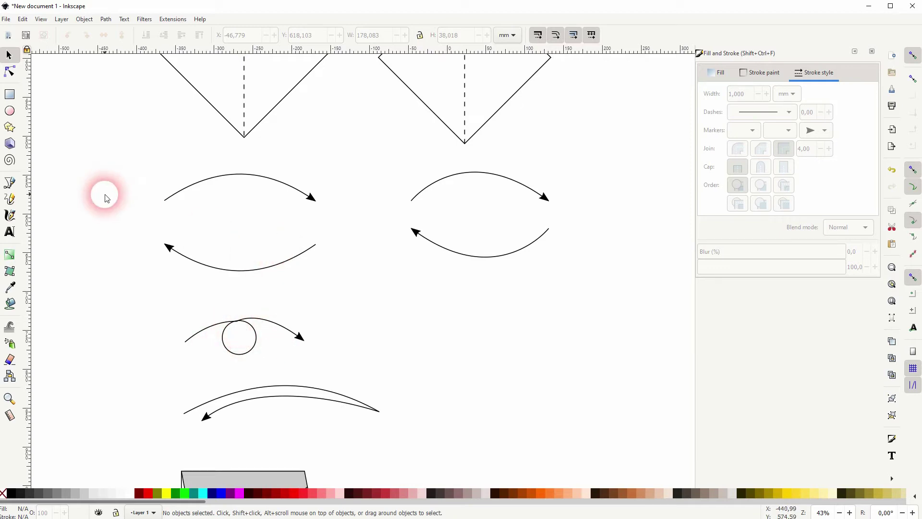
pyautogui.click(9, 182)
# Draw a crossing zigzag path right of the circle-arrow symbol.
pyautogui.click(454, 341)
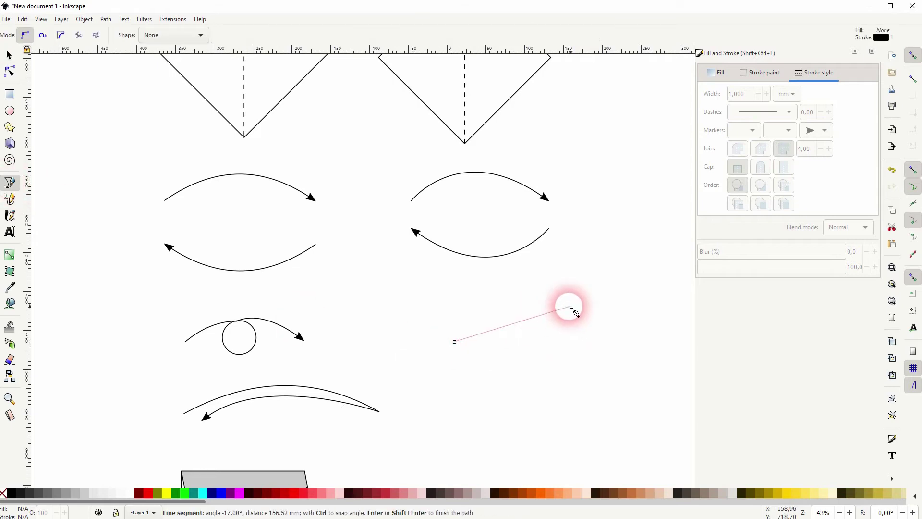
pyautogui.click(543, 312)
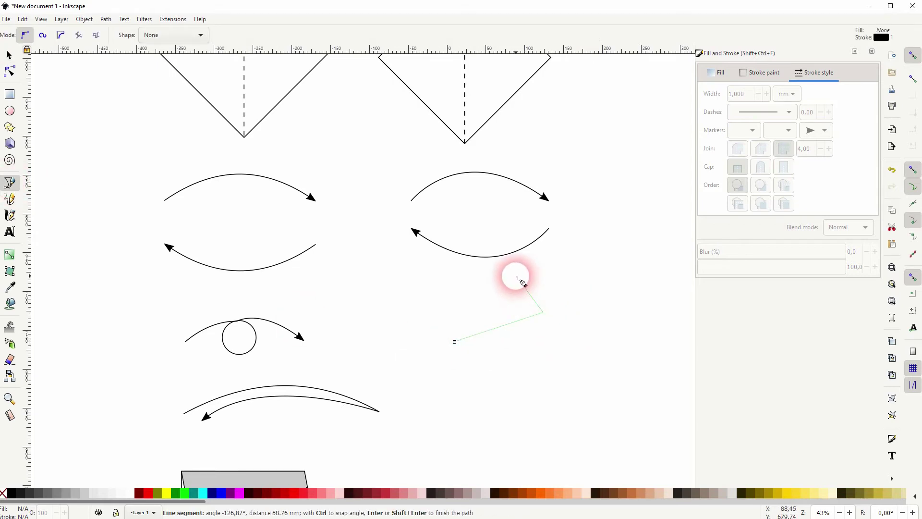
pyautogui.click(489, 307)
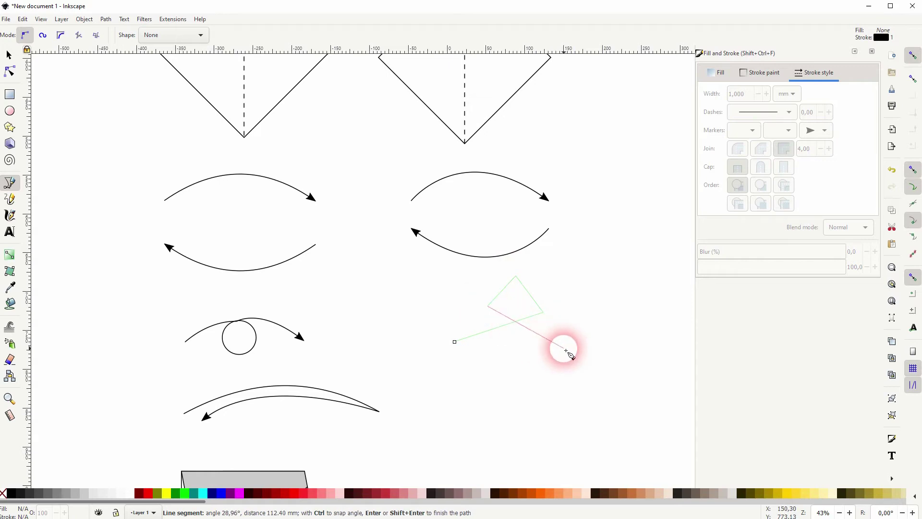
pyautogui.click(563, 348)
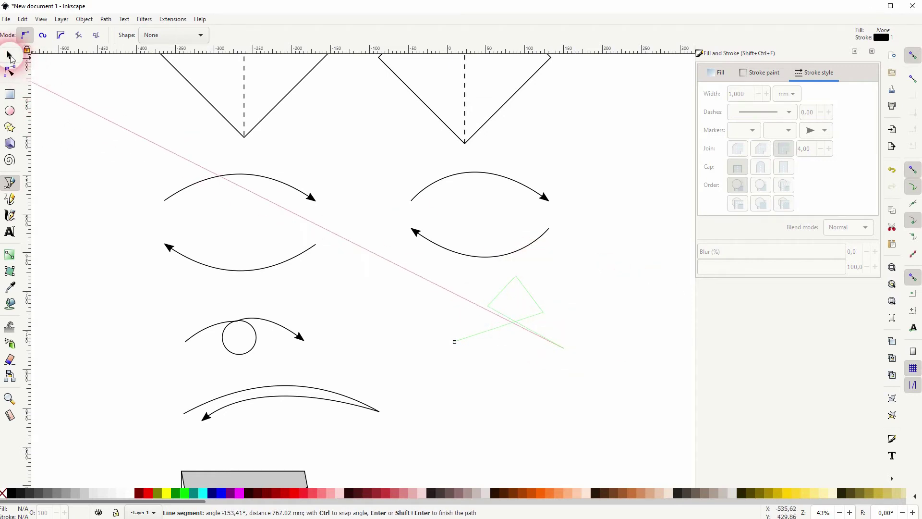
pyautogui.click(10, 71)
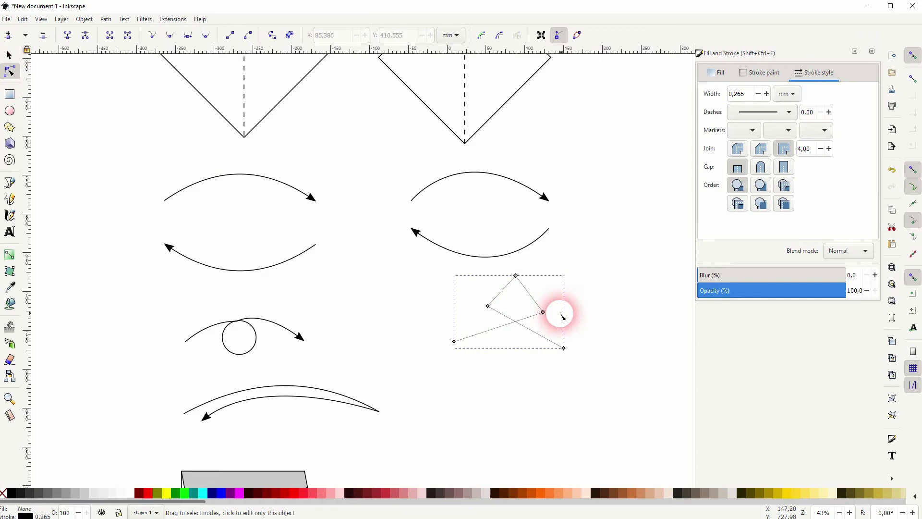
# Drag the path's top, left, bottom-right and bottom-left nodes to shape a rounded loop.
pyautogui.moveTo(543, 313); pyautogui.dragTo(540, 308)
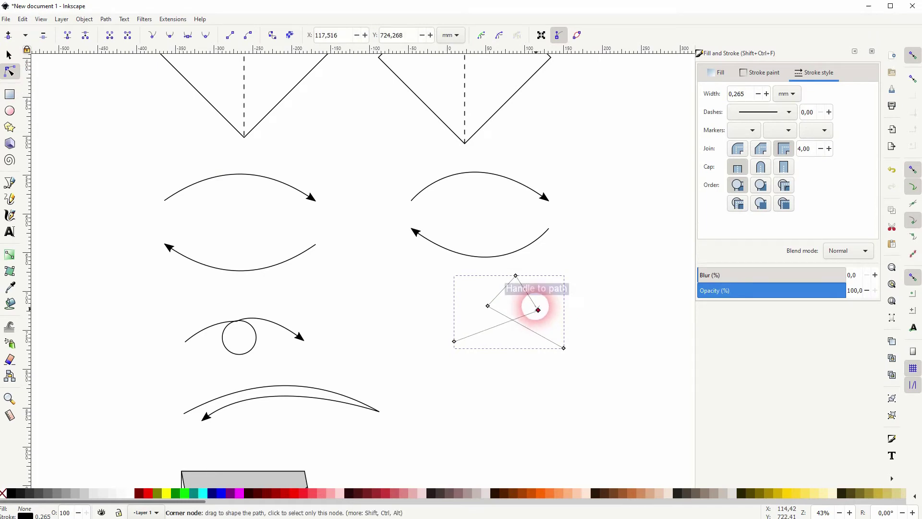
pyautogui.moveTo(516, 275); pyautogui.dragTo(511, 276)
pyautogui.click(487, 306)
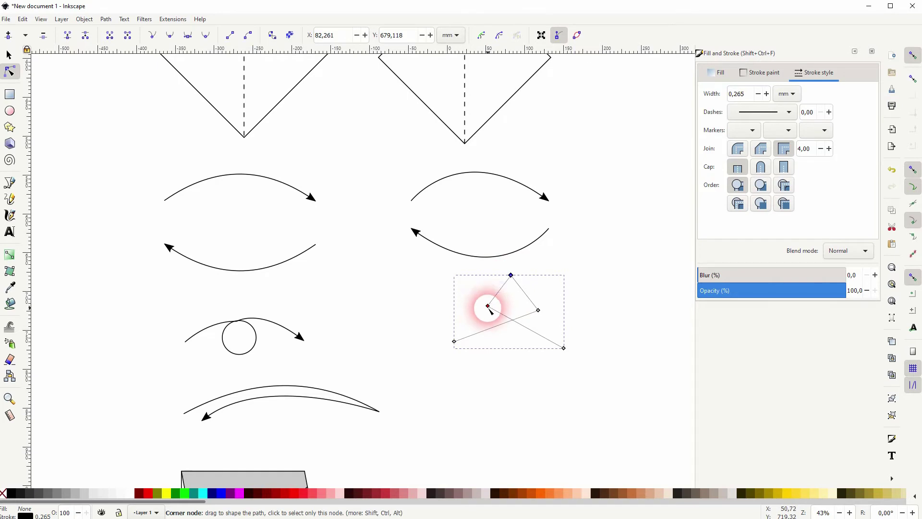
pyautogui.moveTo(488, 307); pyautogui.dragTo(485, 312)
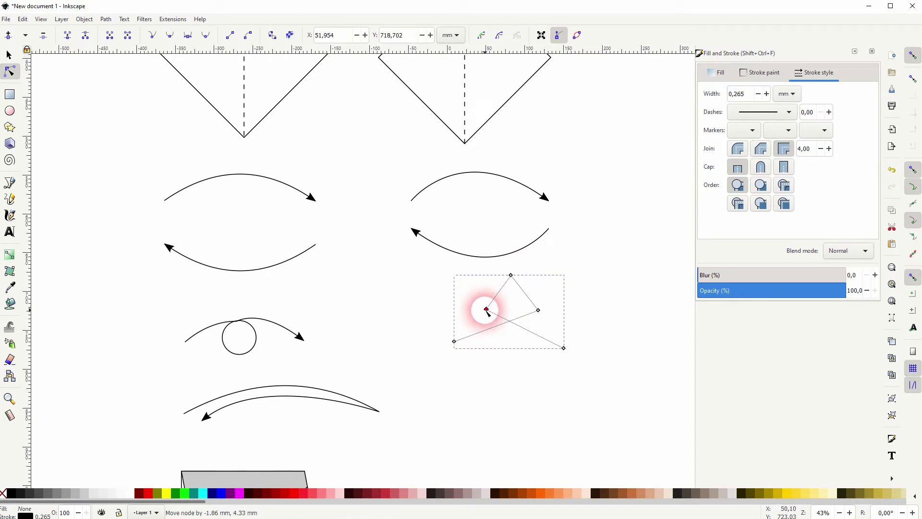
pyautogui.click(565, 349)
pyautogui.moveTo(564, 348); pyautogui.dragTo(563, 345)
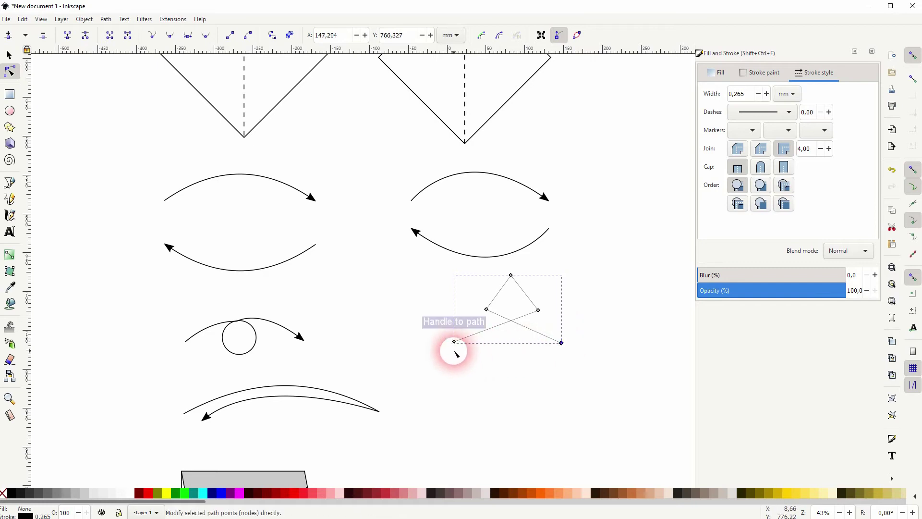
pyautogui.moveTo(455, 341); pyautogui.dragTo(460, 342)
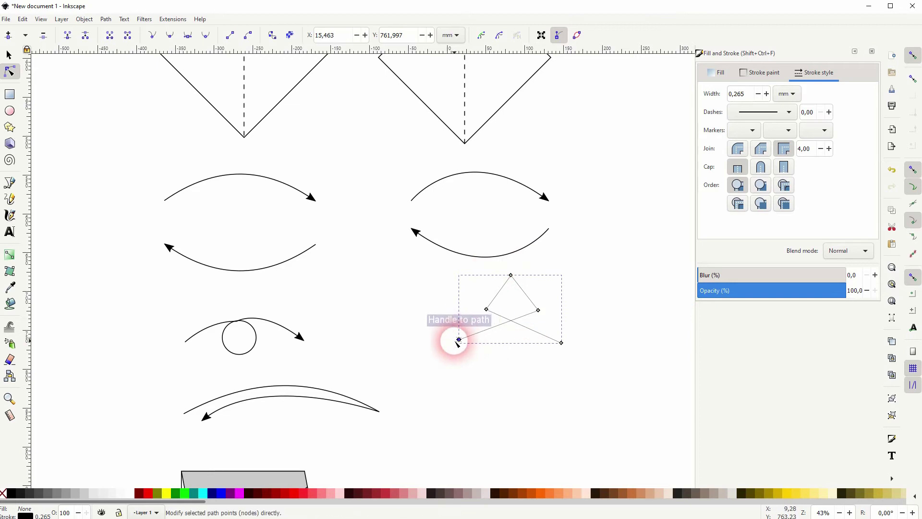
pyautogui.moveTo(459, 340); pyautogui.dragTo(456, 342)
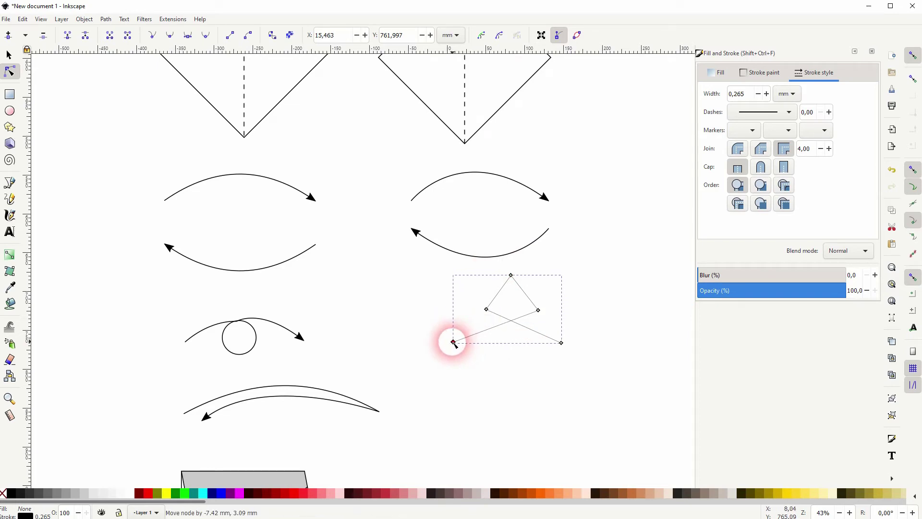
pyautogui.moveTo(462, 265); pyautogui.dragTo(556, 321)
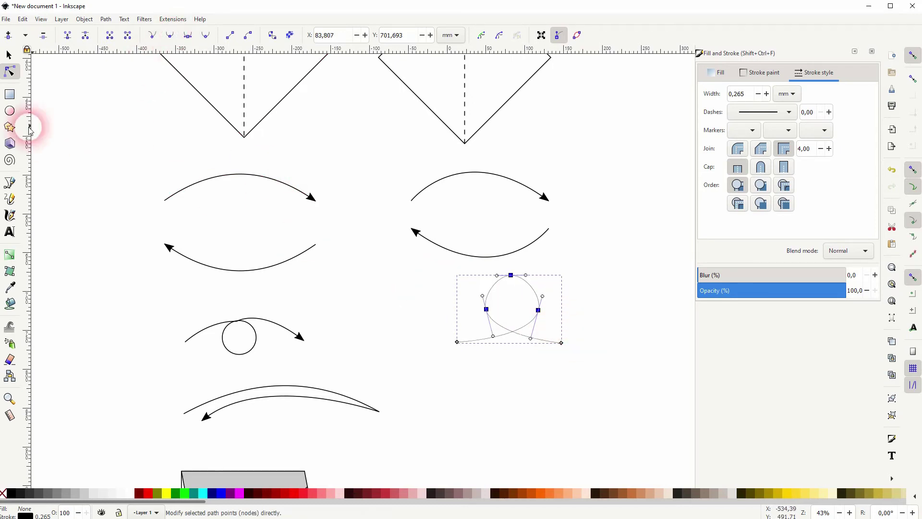
# Give the loop an arrowhead end and 1 mm stroke, then move it left toward the circle arrow.
pyautogui.click(10, 55)
pyautogui.click(473, 435)
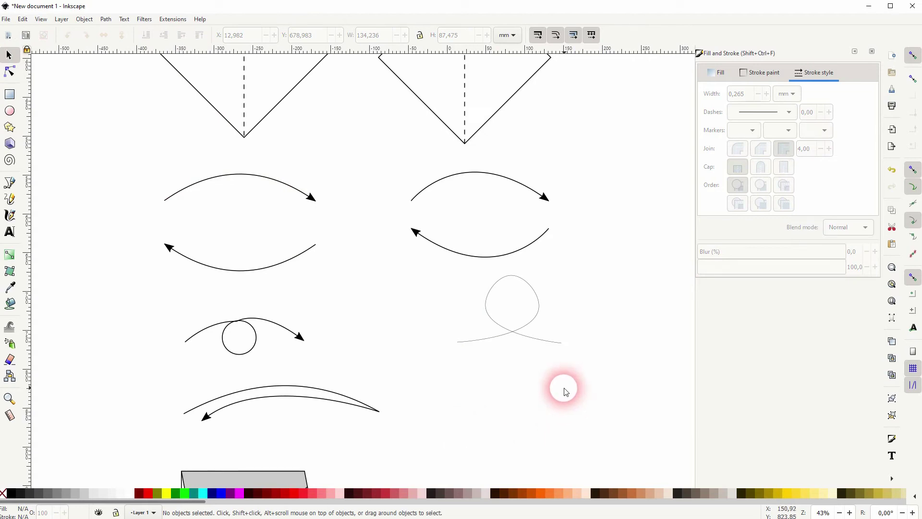
pyautogui.click(552, 343)
pyautogui.click(816, 130)
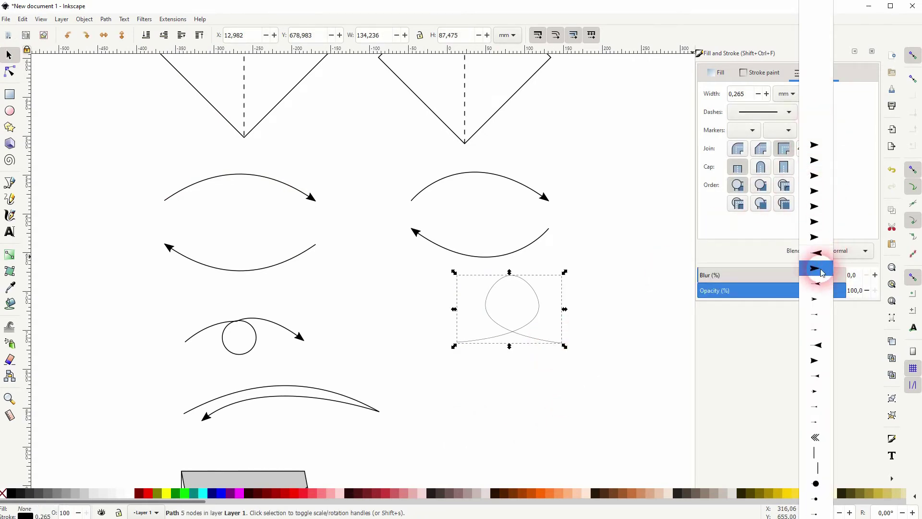
pyautogui.click(819, 359)
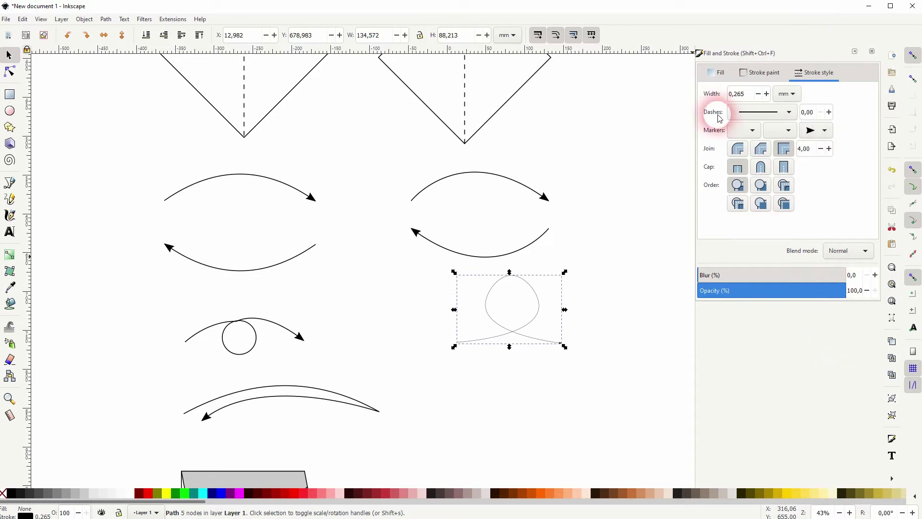
pyautogui.moveTo(757, 95); pyautogui.dragTo(697, 100)
pyautogui.write('1')
pyautogui.press('Return')
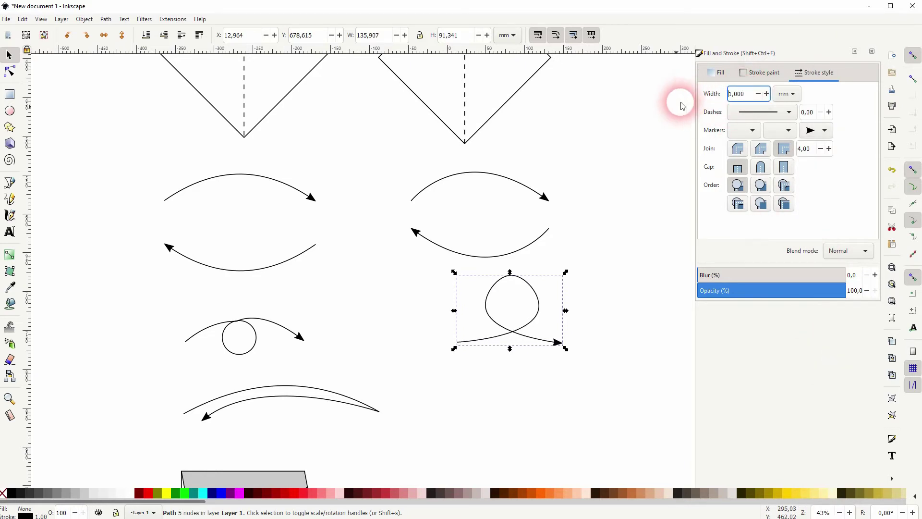
pyautogui.click(592, 428)
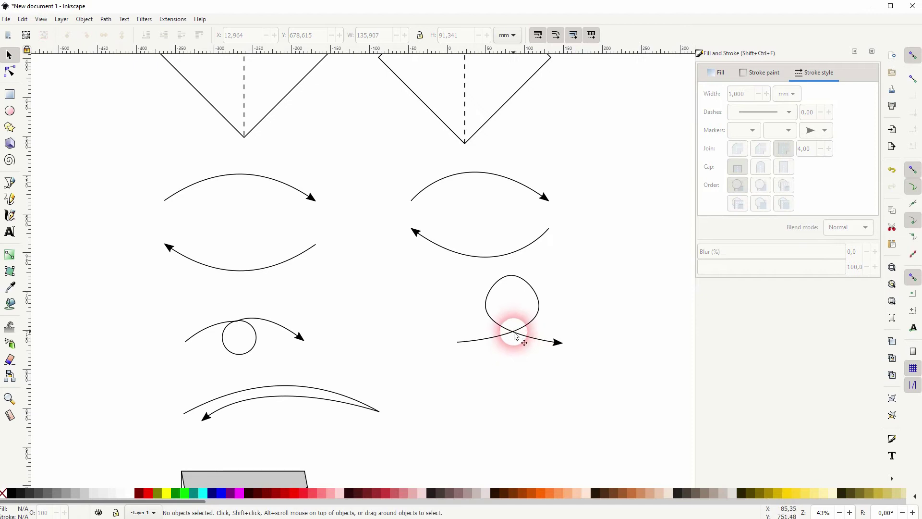
pyautogui.moveTo(515, 333); pyautogui.dragTo(445, 334)
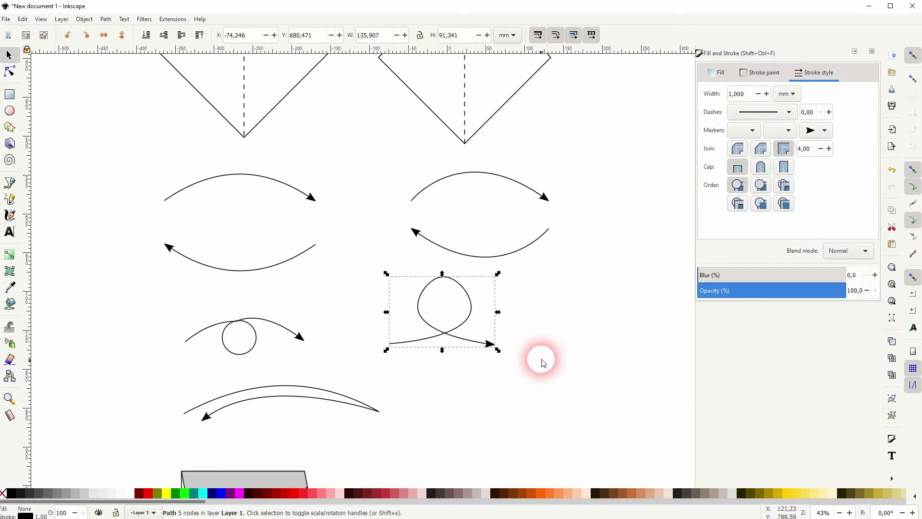
pyautogui.click(613, 313)
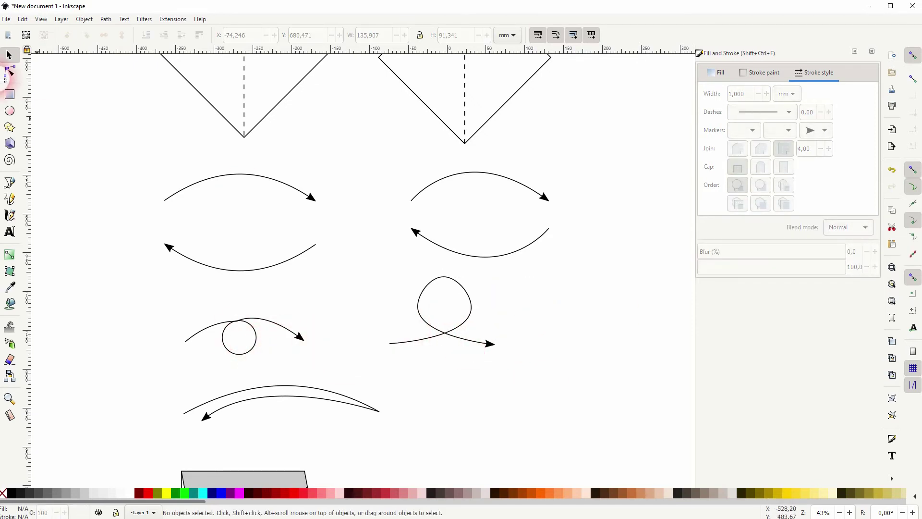
# Draw a small circle to the right of the loop arrow.
pyautogui.click(10, 111)
pyautogui.moveTo(565, 305); pyautogui.dragTo(607, 343)
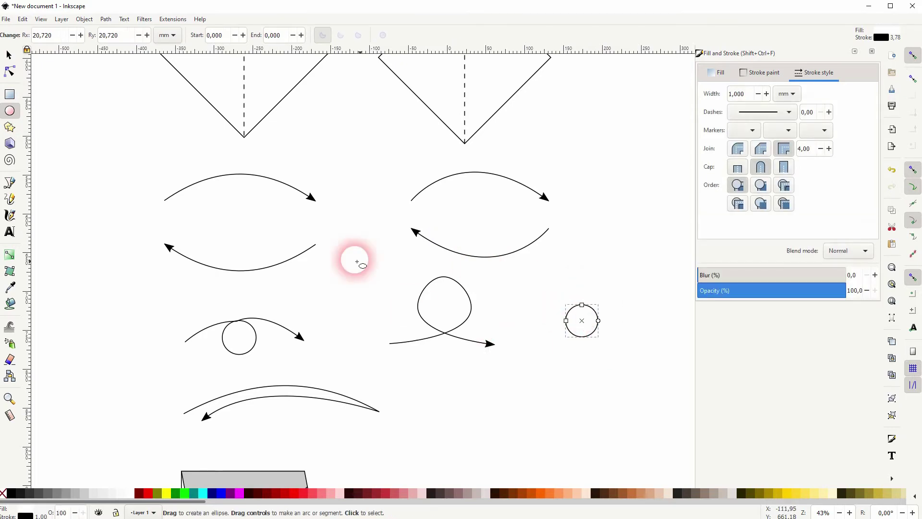
pyautogui.click(8, 56)
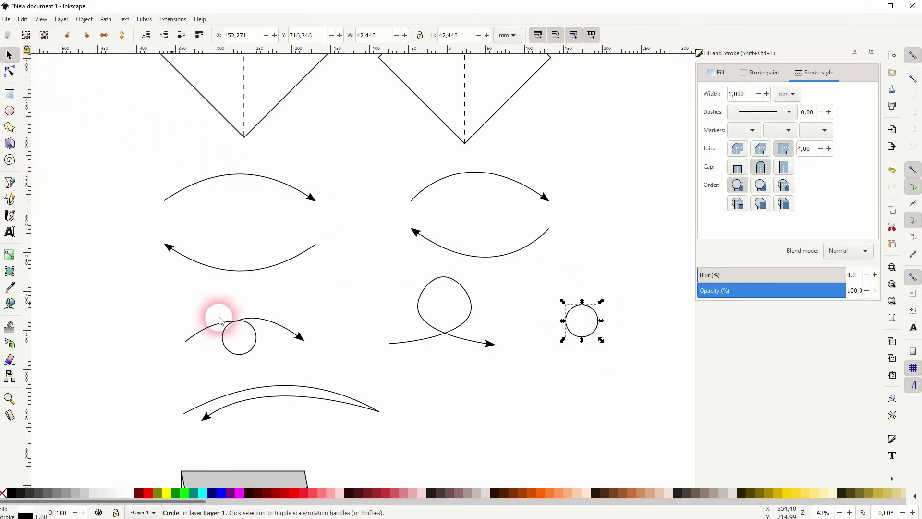
pyautogui.click(614, 362)
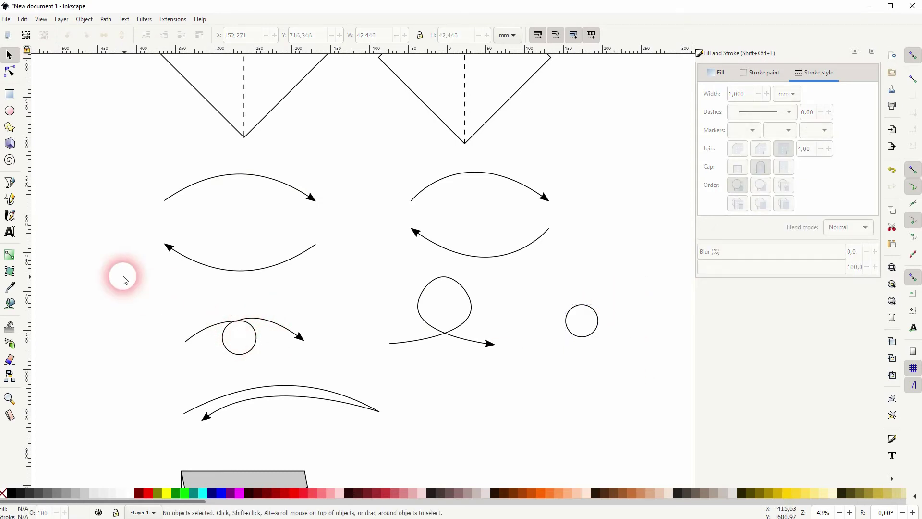
# Draw a short curved stroke beside the small circle.
pyautogui.click(8, 186)
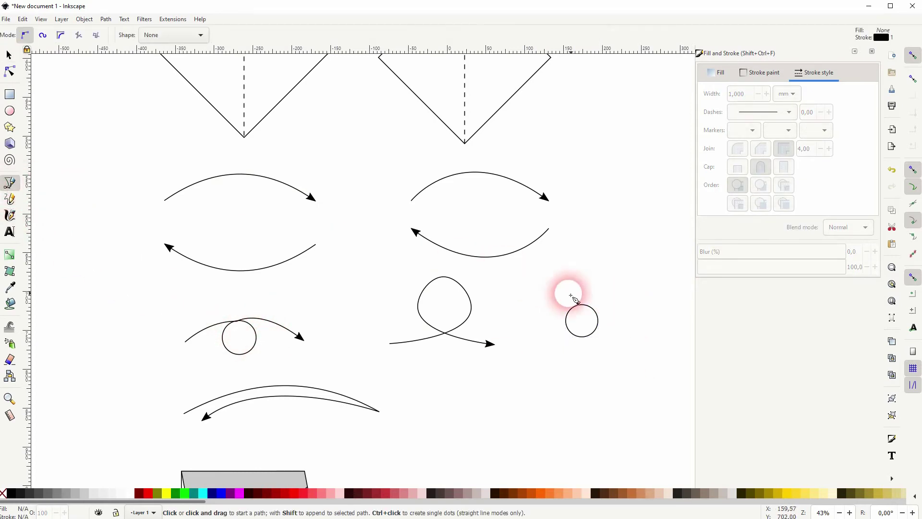
pyautogui.moveTo(542, 319); pyautogui.dragTo(528, 335)
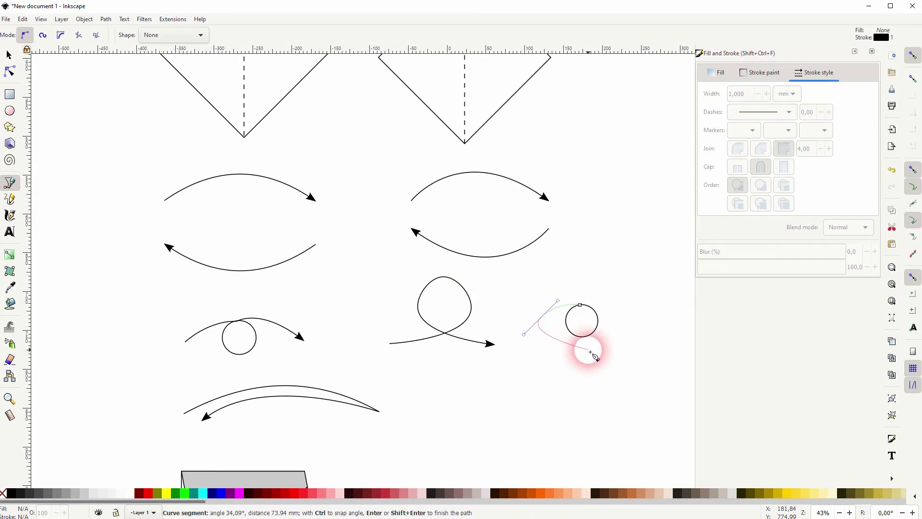
pyautogui.click(7, 54)
pyautogui.click(581, 416)
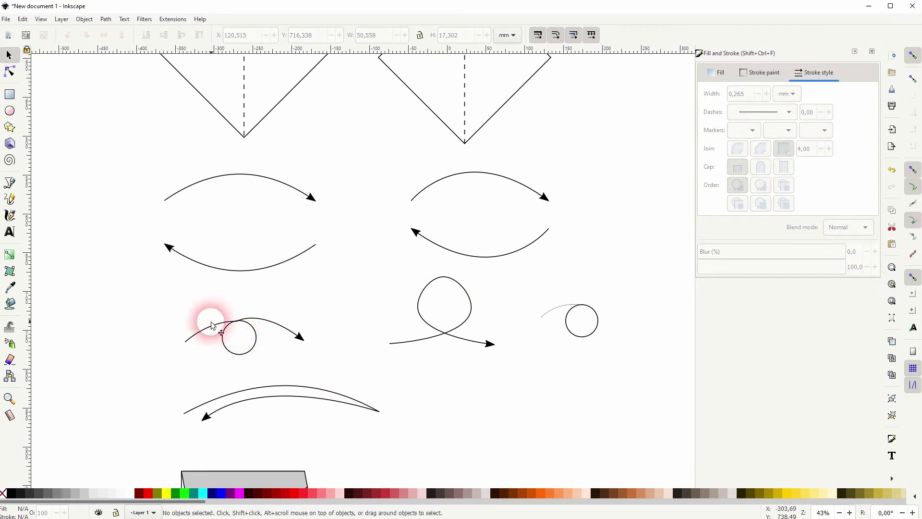
# Draw a thin two-node arc across the circle's top from its left side to its right.
pyautogui.click(9, 183)
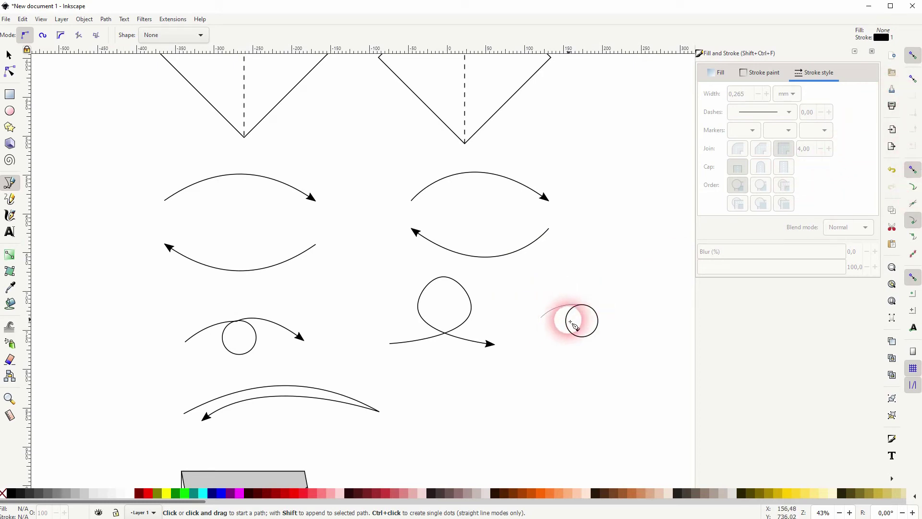
pyautogui.click(914, 187)
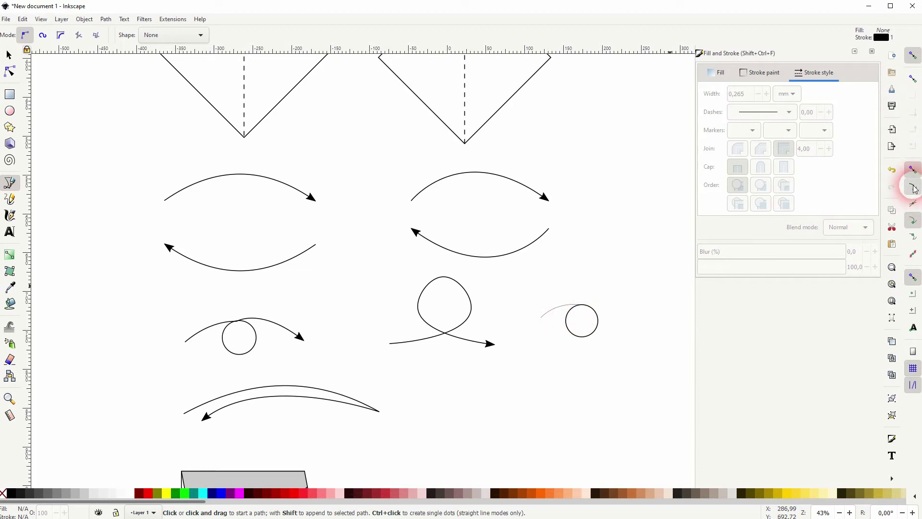
pyautogui.click(579, 306)
pyautogui.moveTo(625, 315); pyautogui.dragTo(645, 332)
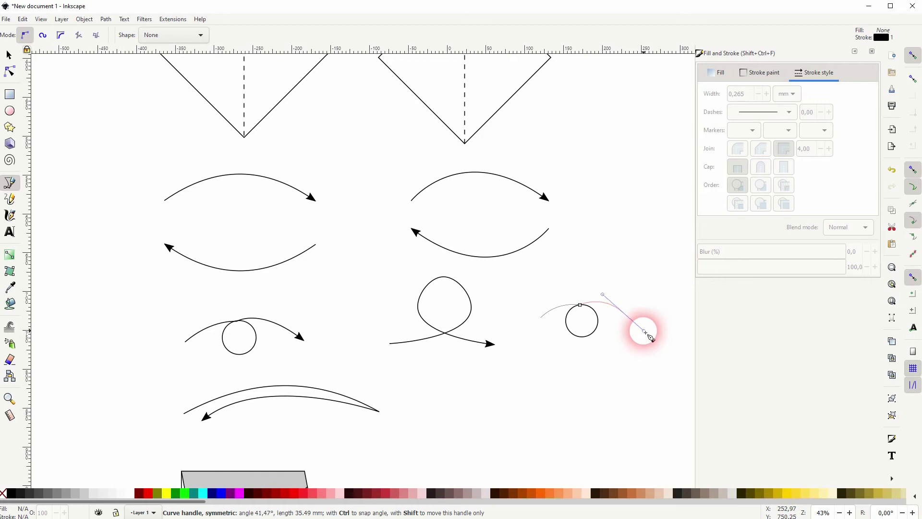
pyautogui.moveTo(645, 331); pyautogui.dragTo(644, 330)
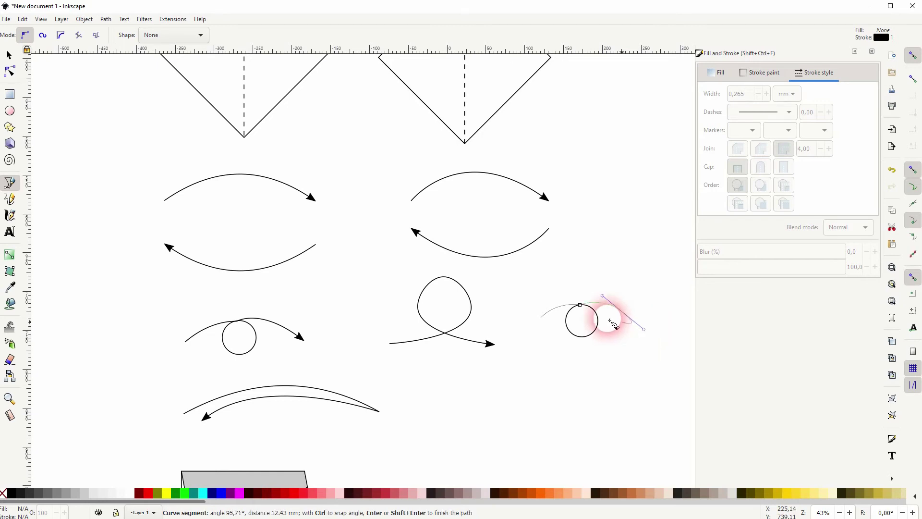
pyautogui.click(10, 56)
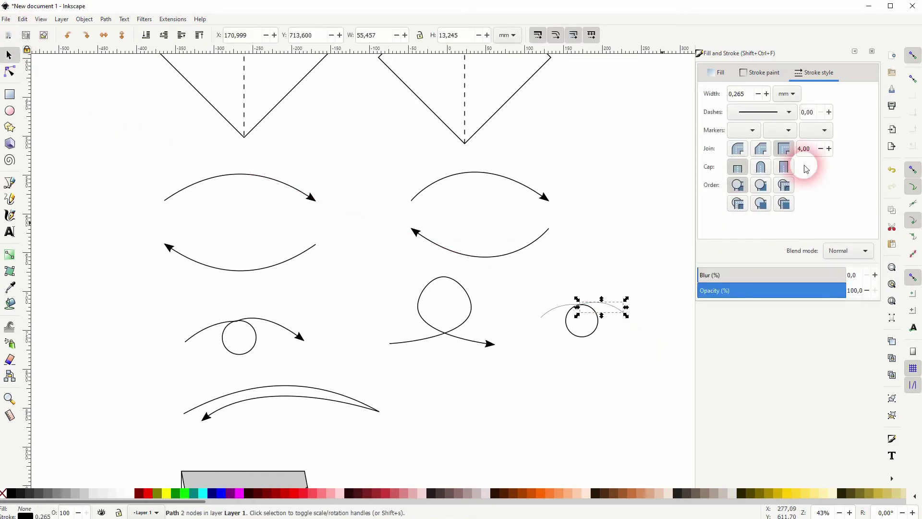
# Add an end arrowhead to the arc and give the circle and both arcs a 1 mm stroke.
pyautogui.click(825, 131)
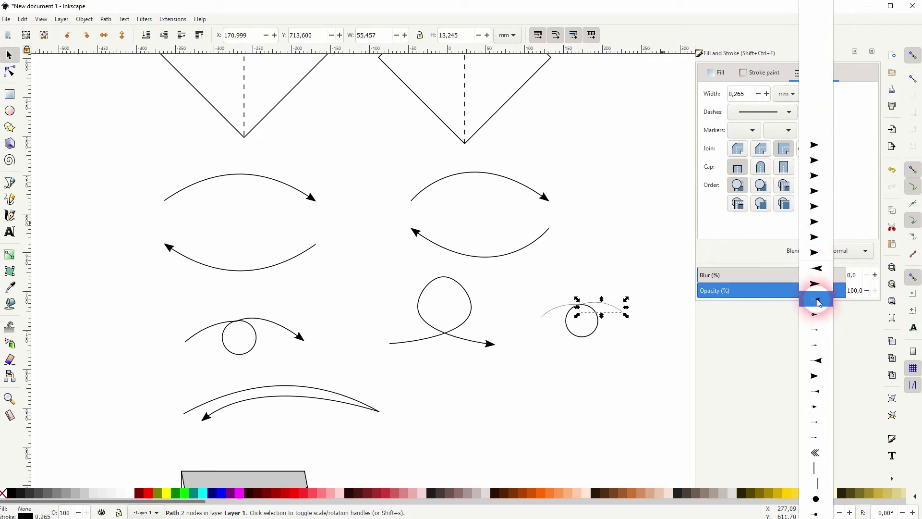
pyautogui.click(748, 385)
pyautogui.moveTo(531, 354); pyautogui.dragTo(614, 290)
pyautogui.click(753, 129)
pyautogui.click(787, 93)
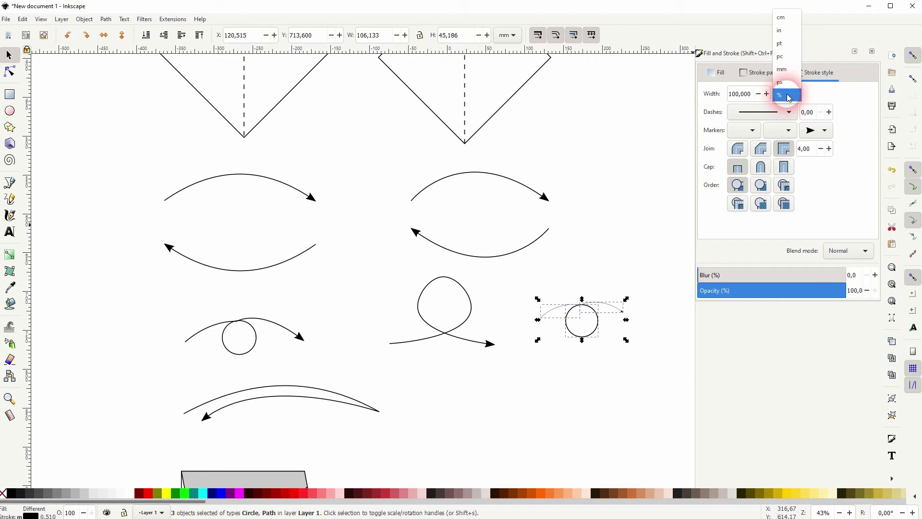
pyautogui.click(784, 67)
pyautogui.click(759, 95)
pyautogui.moveTo(760, 98); pyautogui.dragTo(695, 107)
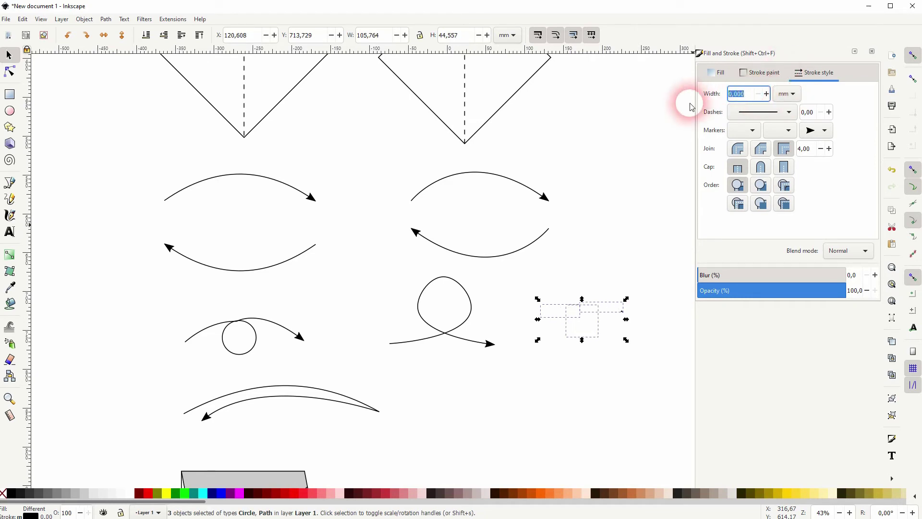
pyautogui.write('1')
pyautogui.press('Return')
# Group the circle and its two arcs into one object.
pyautogui.click(619, 364)
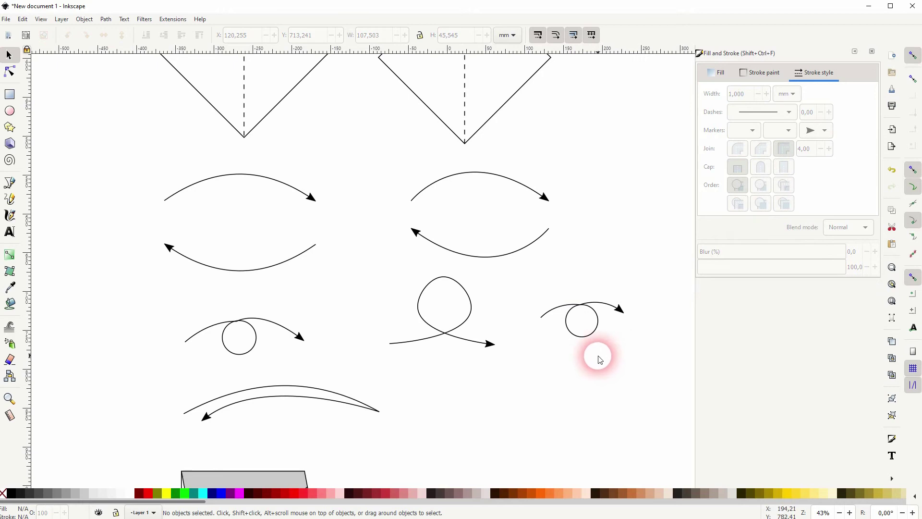
pyautogui.moveTo(525, 350)
pyautogui.mouseDown()
pyautogui.moveTo(634, 272)
pyautogui.moveTo(650, 273)
pyautogui.mouseUp()
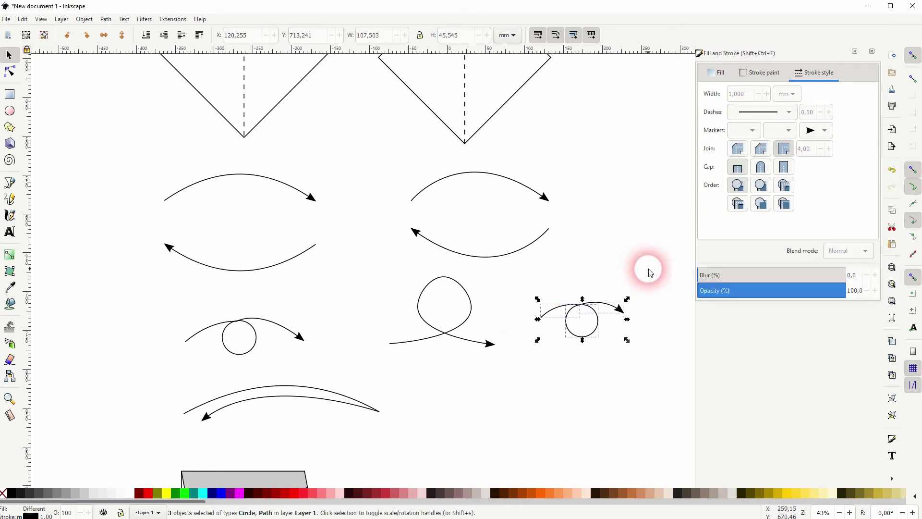
pyautogui.hotkey('ctrl', 'g')
pyautogui.click(615, 253)
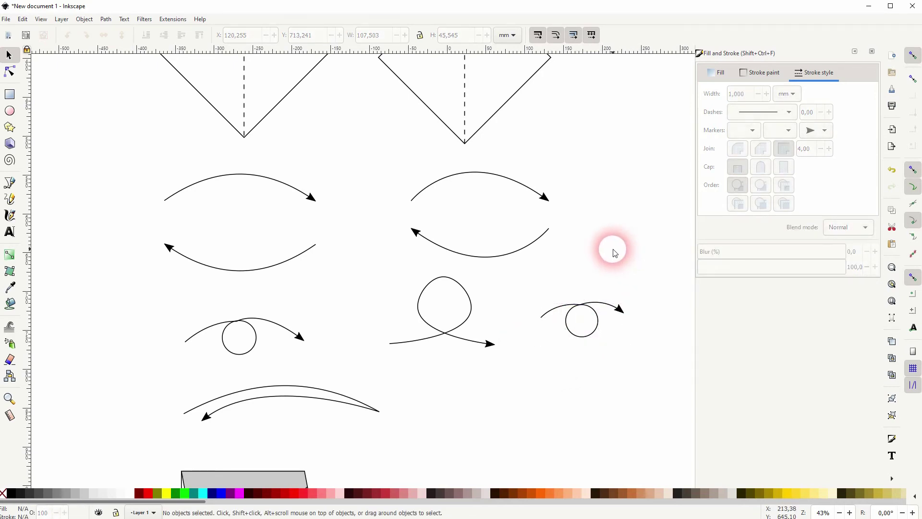
# Draw a long three-node path running right, then doubling back left beside the return arrow.
pyautogui.moveTo(463, 405); pyautogui.dragTo(468, 304)
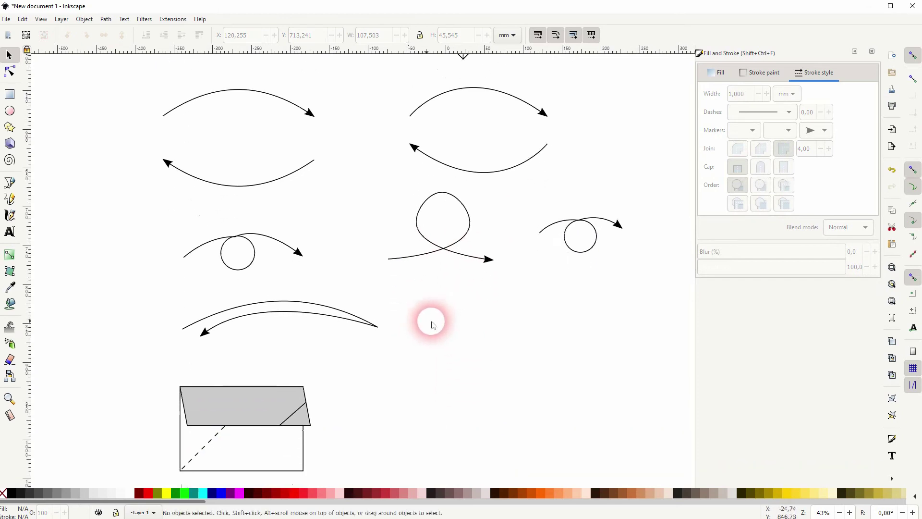
pyautogui.click(14, 182)
pyautogui.click(450, 309)
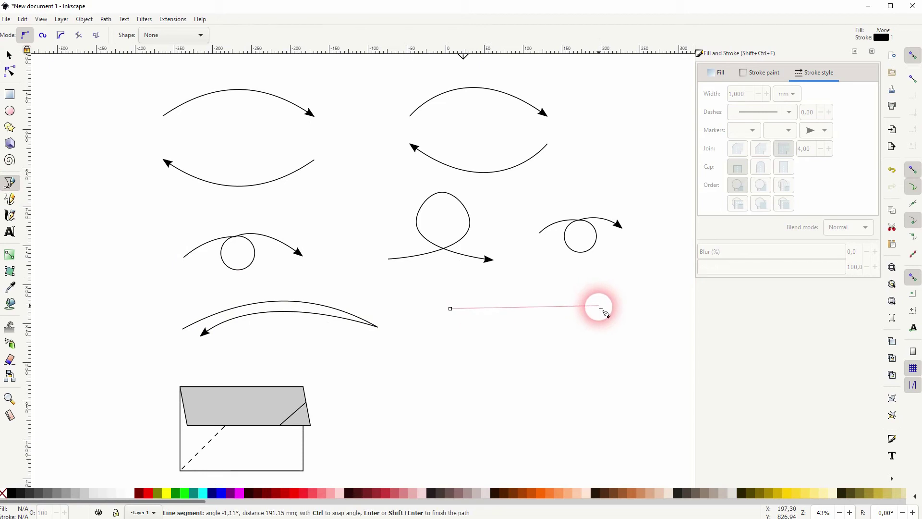
pyautogui.click(600, 308)
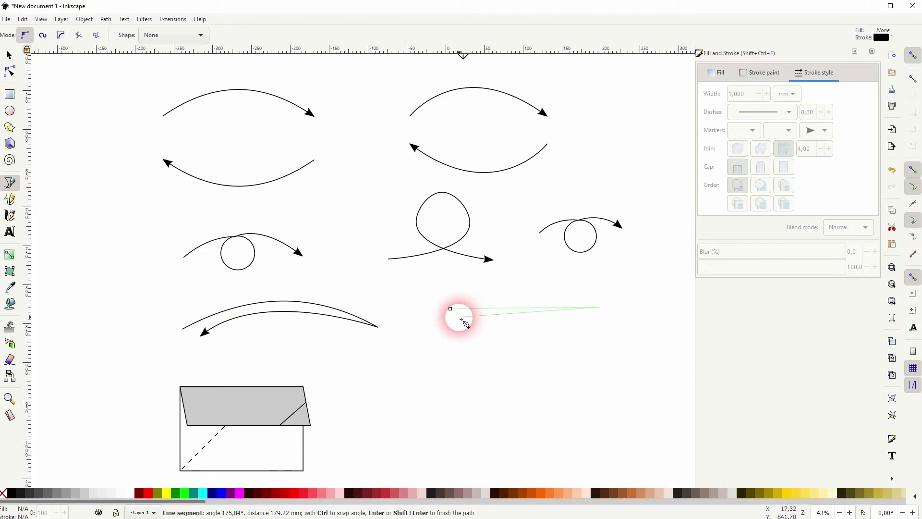
pyautogui.click(461, 317)
pyautogui.press('Return')
pyautogui.press('s')
pyautogui.click(522, 370)
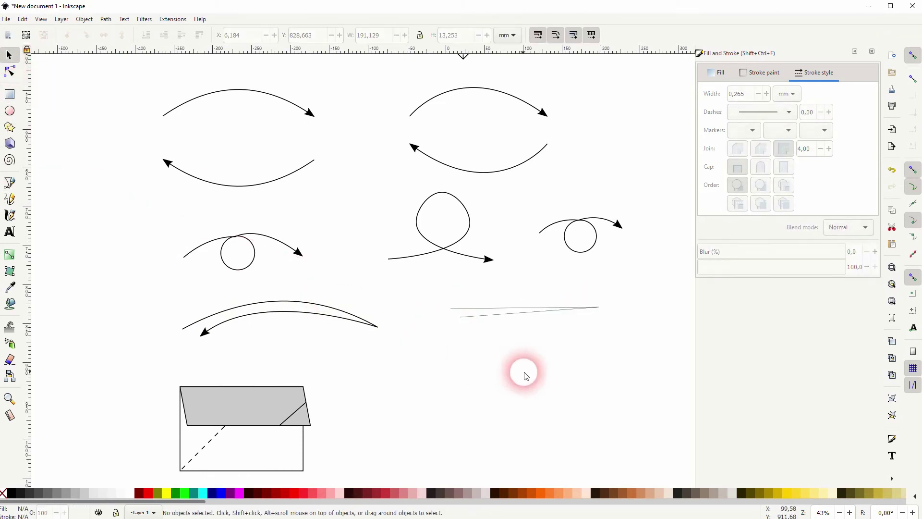
# Give the new path an end arrowhead and a 1 mm stroke width.
pyautogui.click(531, 308)
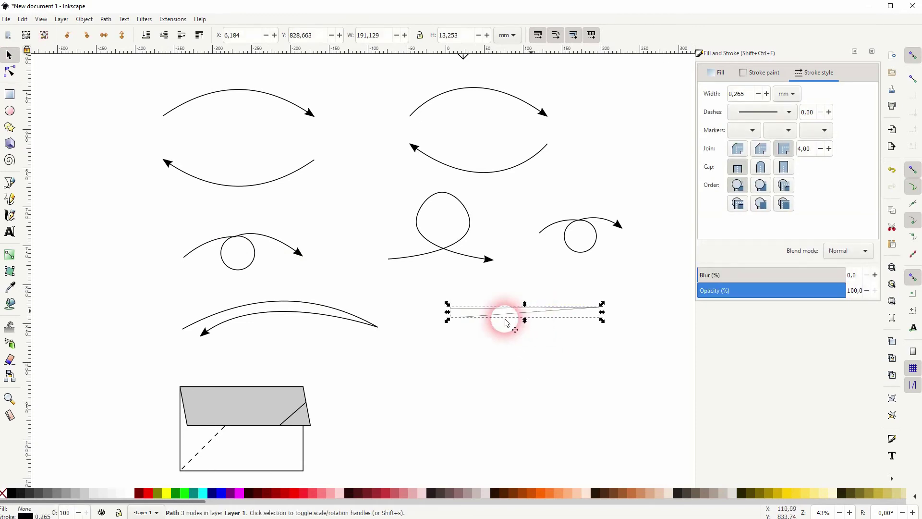
pyautogui.click(819, 130)
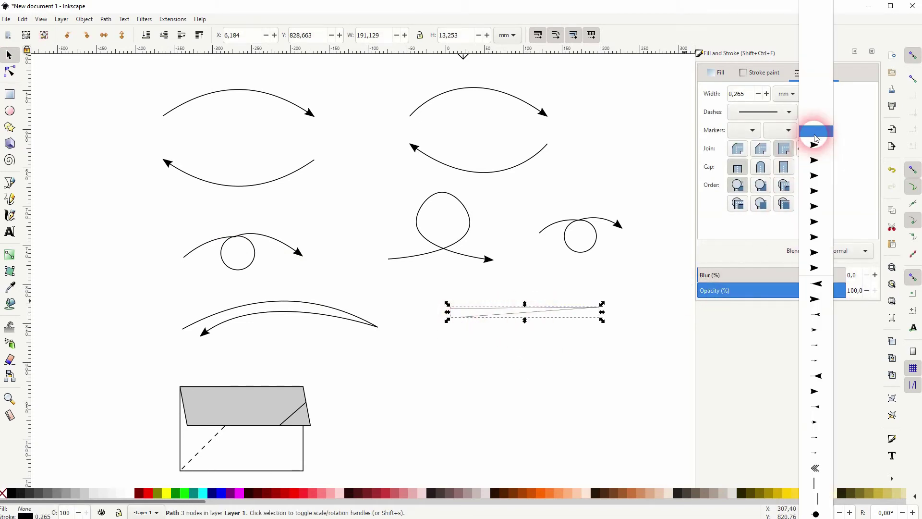
pyautogui.click(814, 388)
pyautogui.moveTo(756, 92); pyautogui.dragTo(718, 103)
pyautogui.write('1')
pyautogui.click(580, 387)
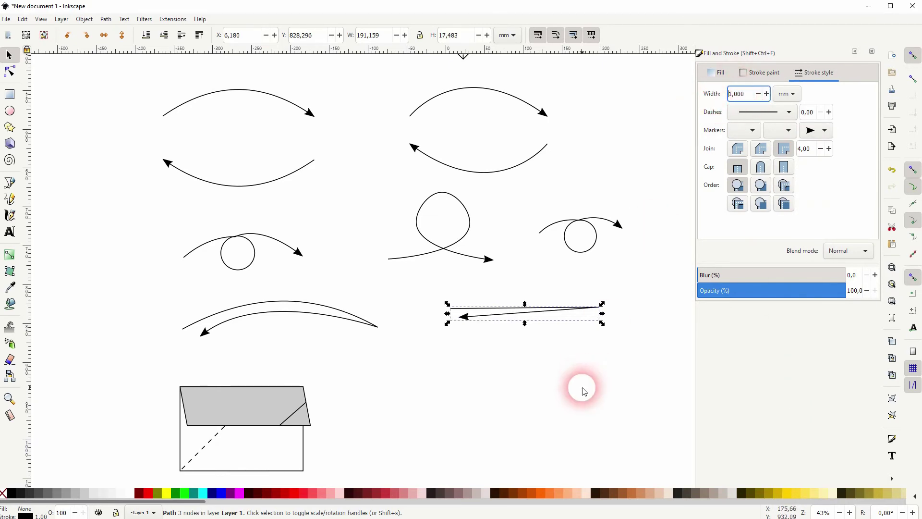
pyautogui.click(565, 379)
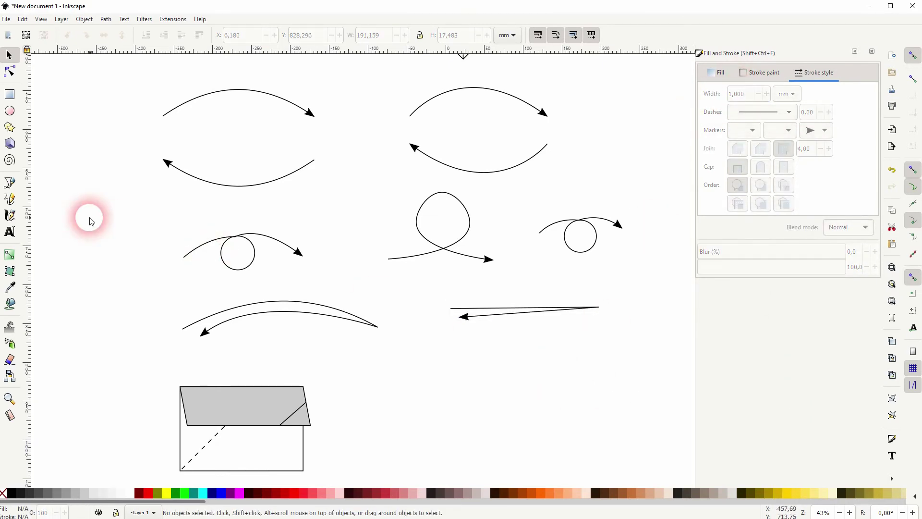
# Drag the new return arrow's top segment upward into a smooth arch.
pyautogui.click(546, 314)
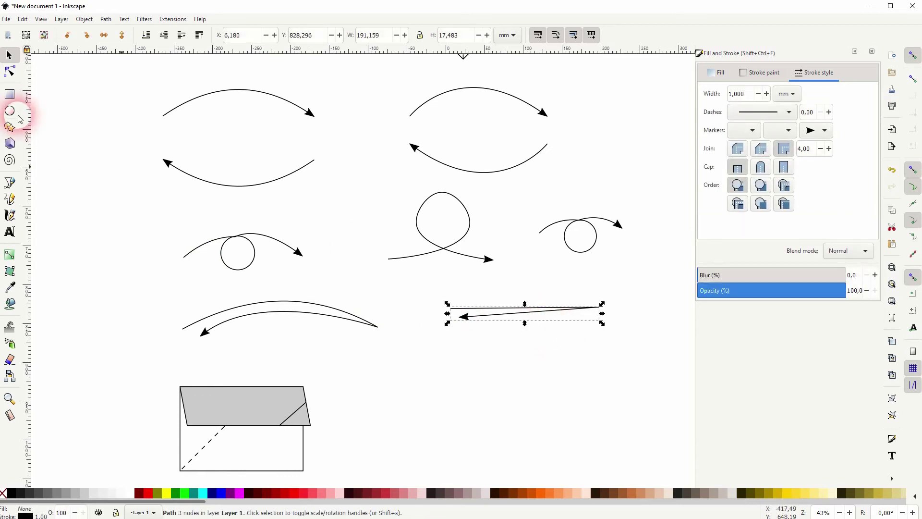
pyautogui.click(10, 72)
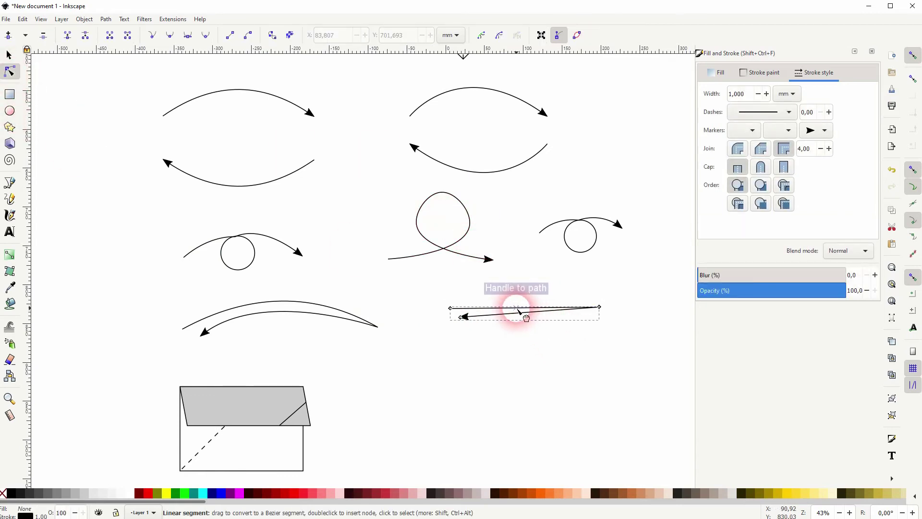
pyautogui.moveTo(519, 308); pyautogui.dragTo(519, 304)
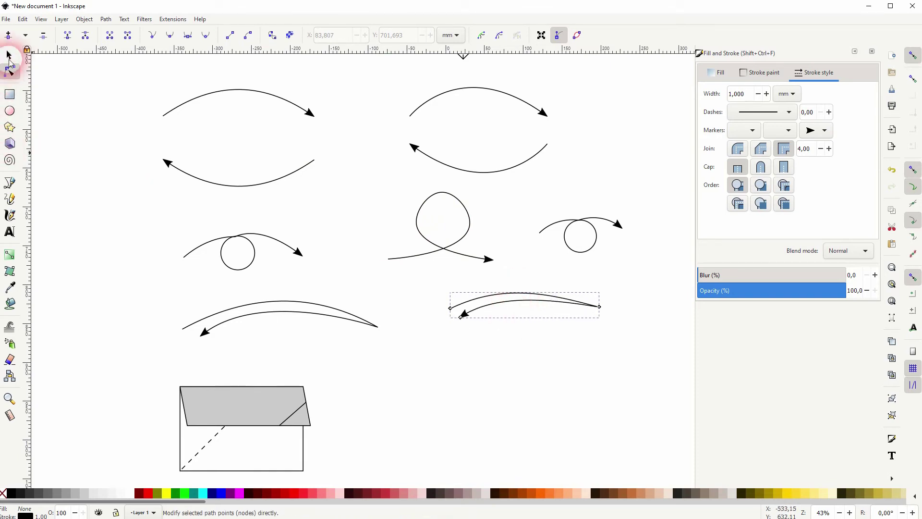
pyautogui.click(9, 57)
pyautogui.click(525, 400)
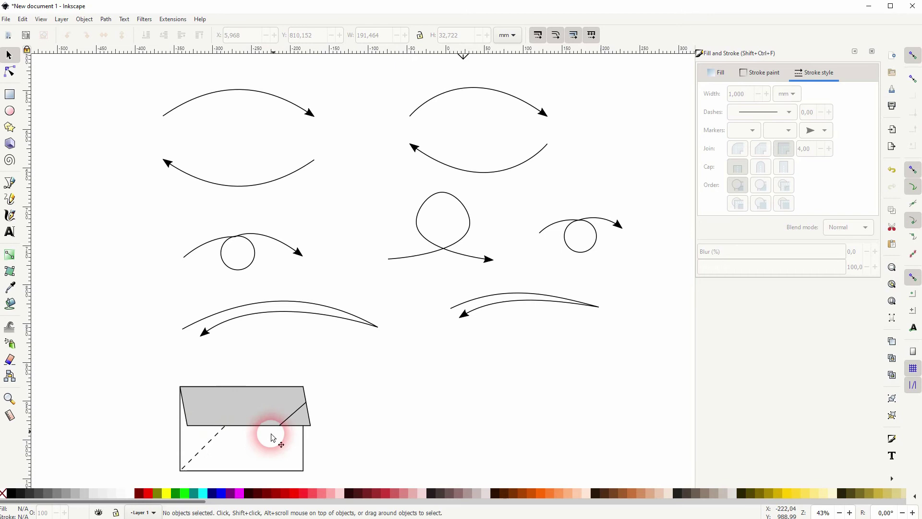
# Duplicate the dashed-fold diamond and move the copy below the curved arrows.
pyautogui.scroll(-3, 383, 402)
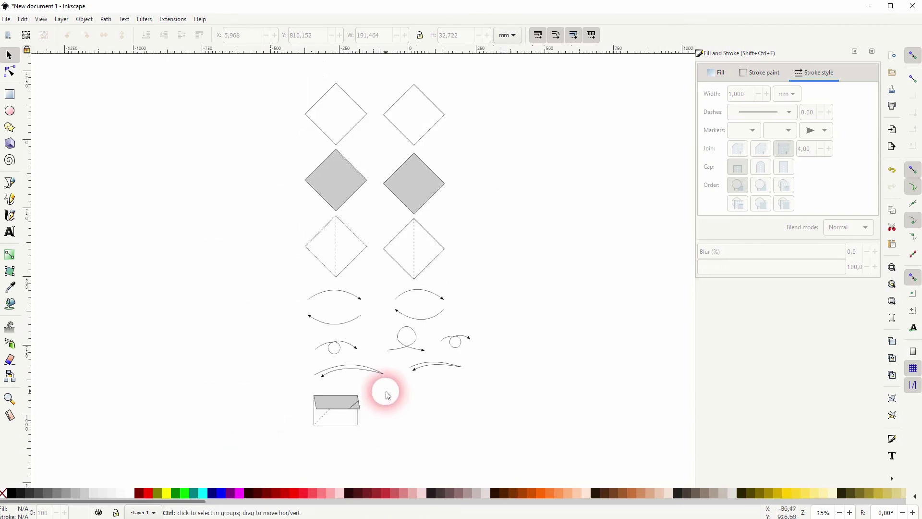
pyautogui.moveTo(377, 282); pyautogui.dragTo(472, 209)
pyautogui.hotkey('ctrl', 'd')
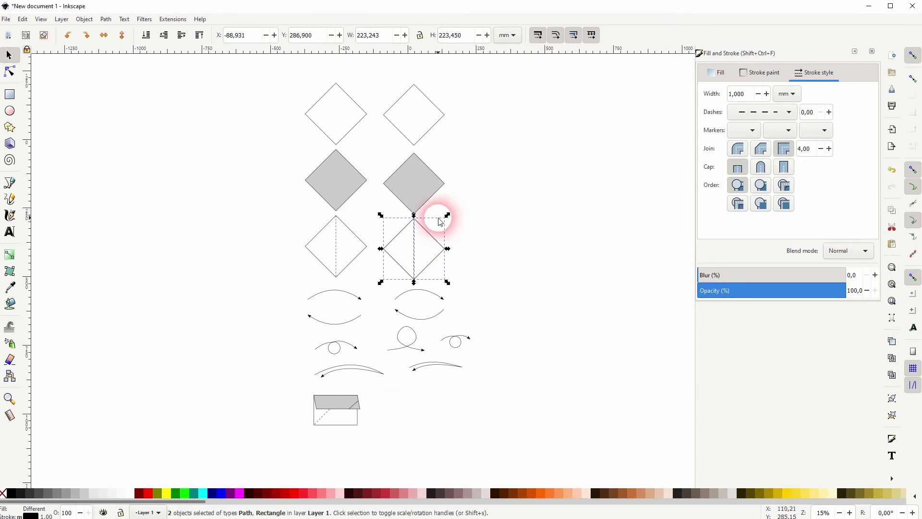
pyautogui.moveTo(426, 231); pyautogui.dragTo(475, 356)
pyautogui.scroll(3, 432, 411)
# Rotate the copy 45° then 90° into an upright square with a rising dashed diagonal.
pyautogui.click(469, 367)
pyautogui.moveTo(511, 325); pyautogui.dragTo(423, 333)
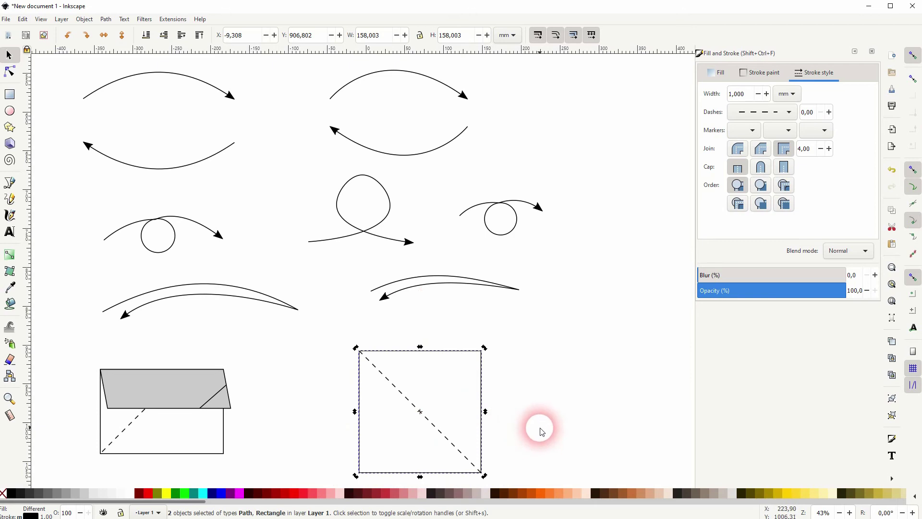
pyautogui.moveTo(358, 353); pyautogui.dragTo(470, 369)
pyautogui.click(544, 410)
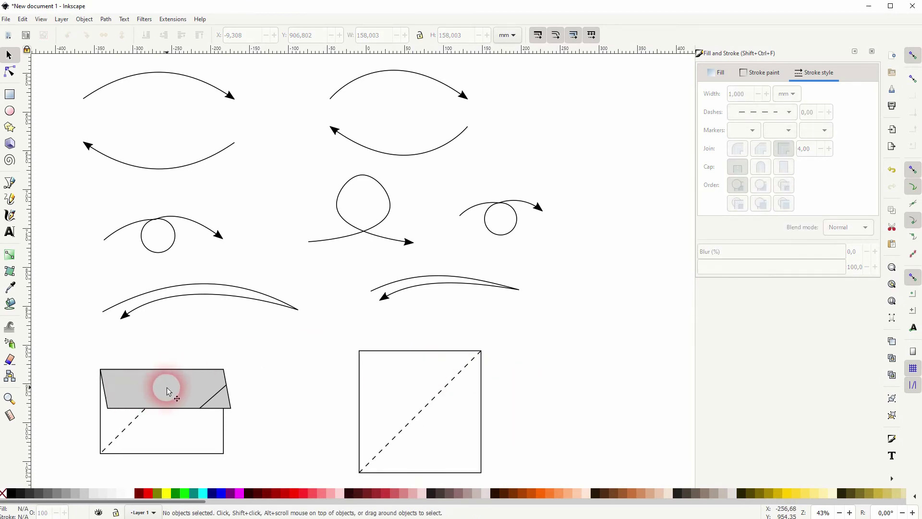
# Outline a closed flap shape over the square's top part and fill it 20% Gray.
pyautogui.click(11, 184)
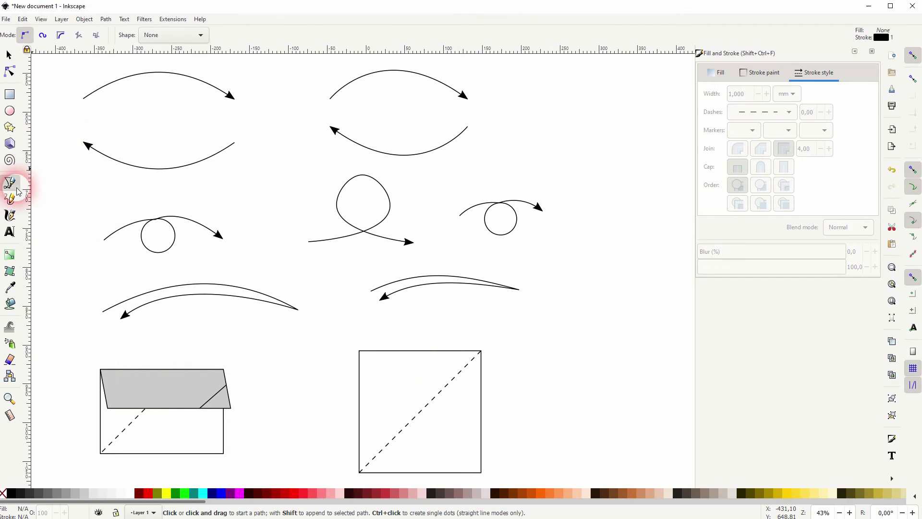
pyautogui.click(364, 356)
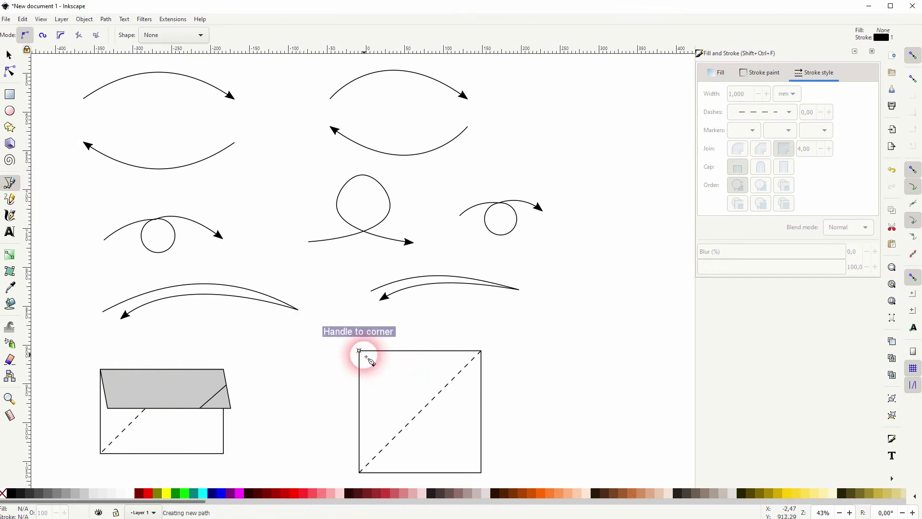
pyautogui.click(360, 390)
pyautogui.click(480, 390)
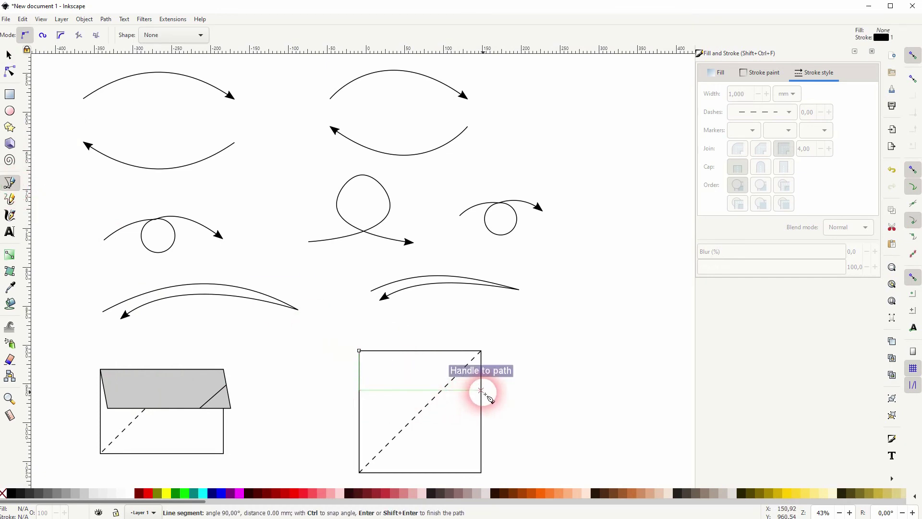
pyautogui.click(480, 351)
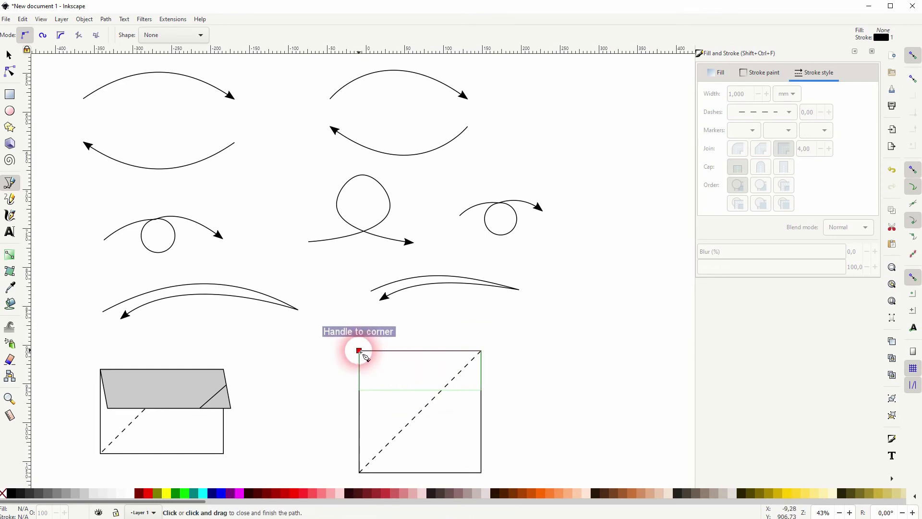
pyautogui.click(359, 351)
pyautogui.click(8, 55)
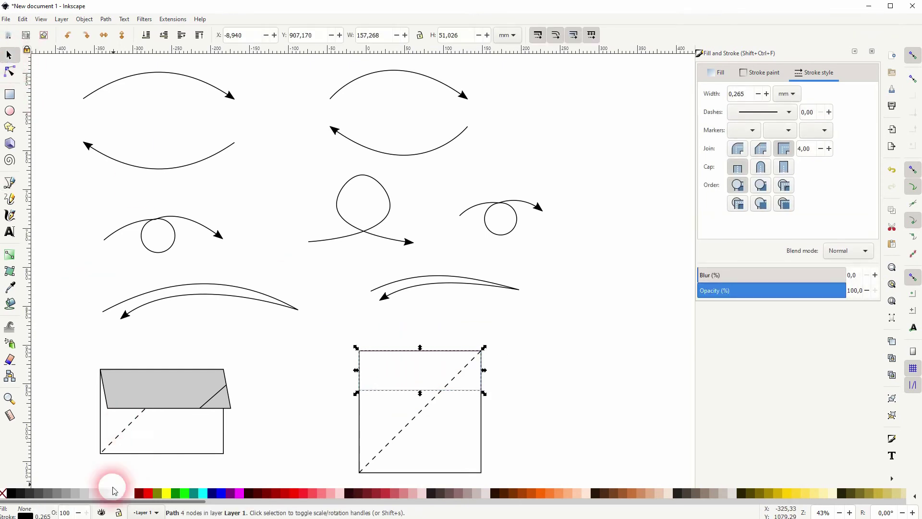
pyautogui.click(82, 495)
pyautogui.click(579, 363)
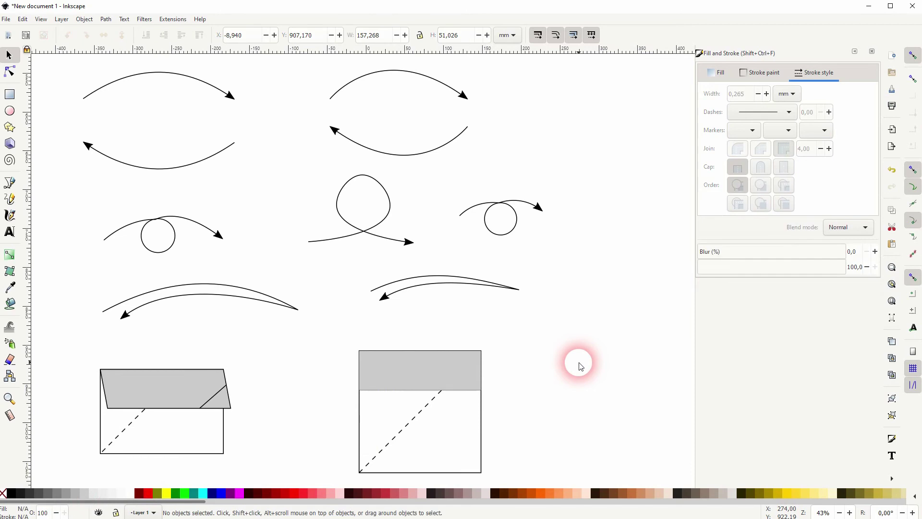
# Move the grey flap down into the square's middle and delete the leftover top piece.
pyautogui.click(418, 375)
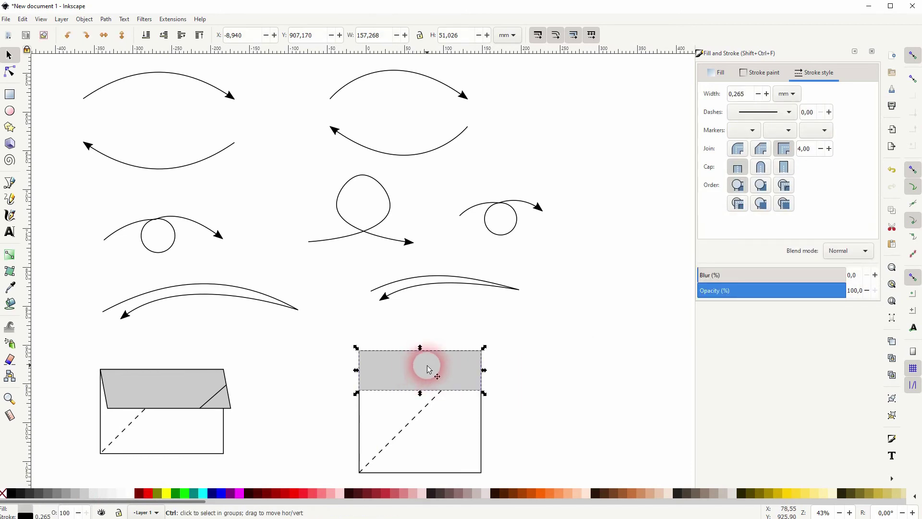
pyautogui.moveTo(422, 368); pyautogui.dragTo(531, 399)
pyautogui.click(530, 399)
pyautogui.click(451, 373)
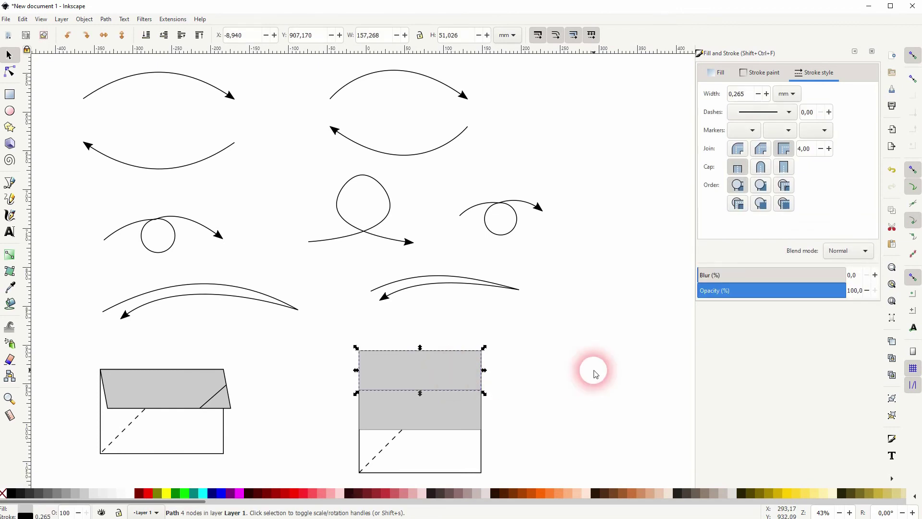
pyautogui.press('Delete')
# Squash the square to about 73% of its height, making a rectangle.
pyautogui.click(410, 356)
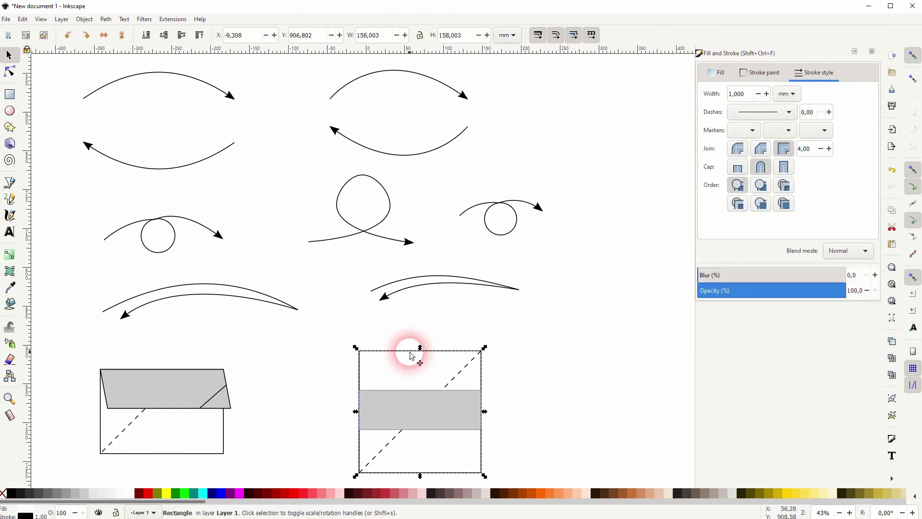
pyautogui.moveTo(419, 350); pyautogui.dragTo(419, 389)
pyautogui.click(544, 392)
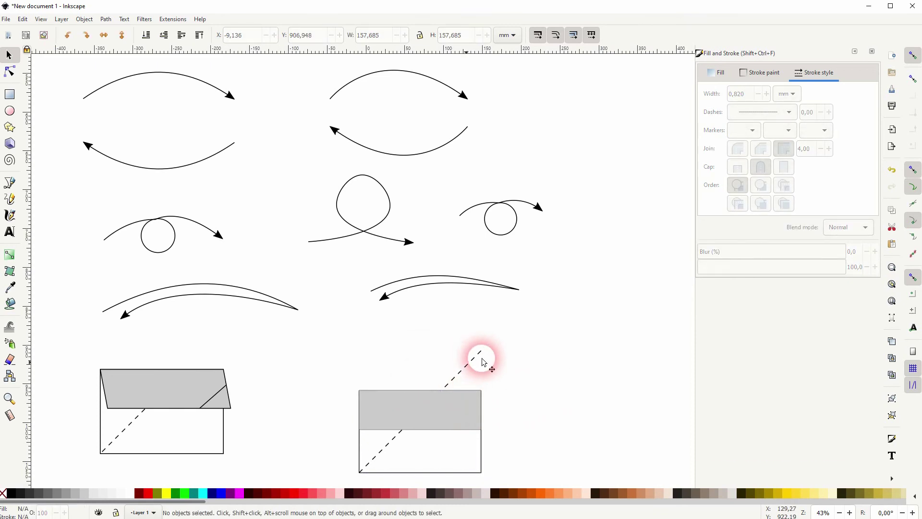
# Scale the dashed diagonal down to about 106 mm to fit inside the rectangle.
pyautogui.click(482, 358)
pyautogui.moveTo(485, 348); pyautogui.dragTo(445, 392)
pyautogui.click(537, 402)
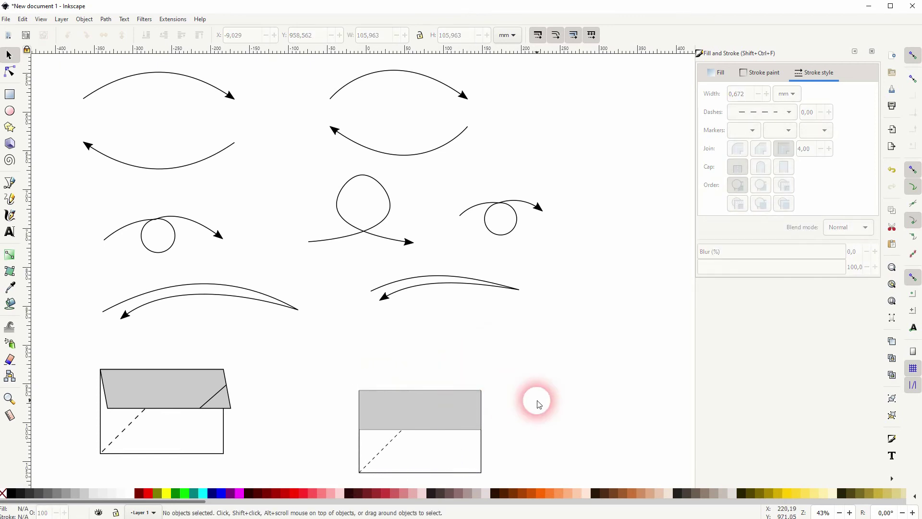
pyautogui.keyDown('ctrl'); pyautogui.scroll(3, 392, 423); pyautogui.keyUp('ctrl')
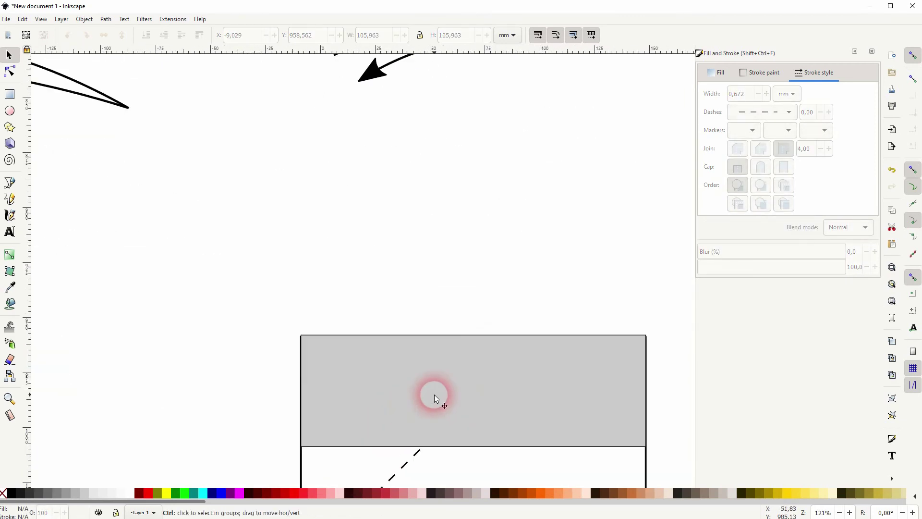
pyautogui.keyDown('ctrl'); pyautogui.scroll(-2, 462, 389); pyautogui.keyUp('ctrl')
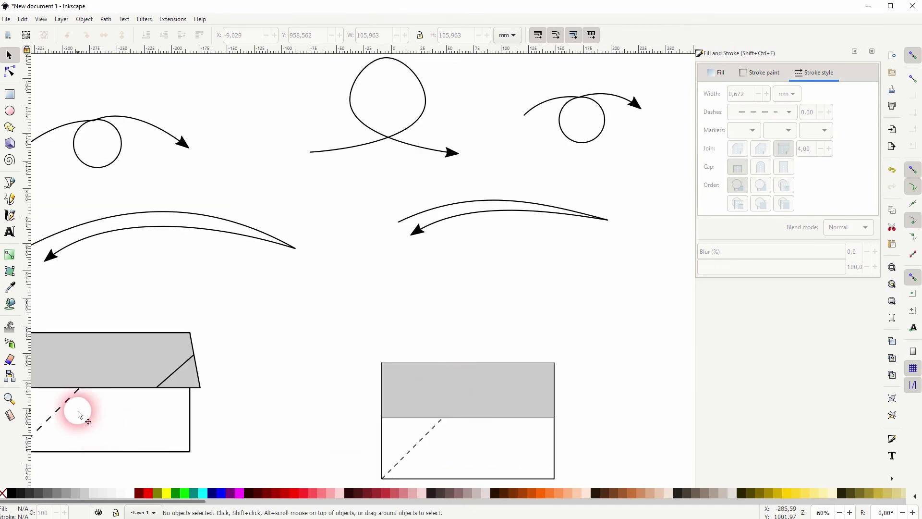
pyautogui.keyDown('ctrl'); pyautogui.scroll(-1, 498, 367); pyautogui.keyUp('ctrl')
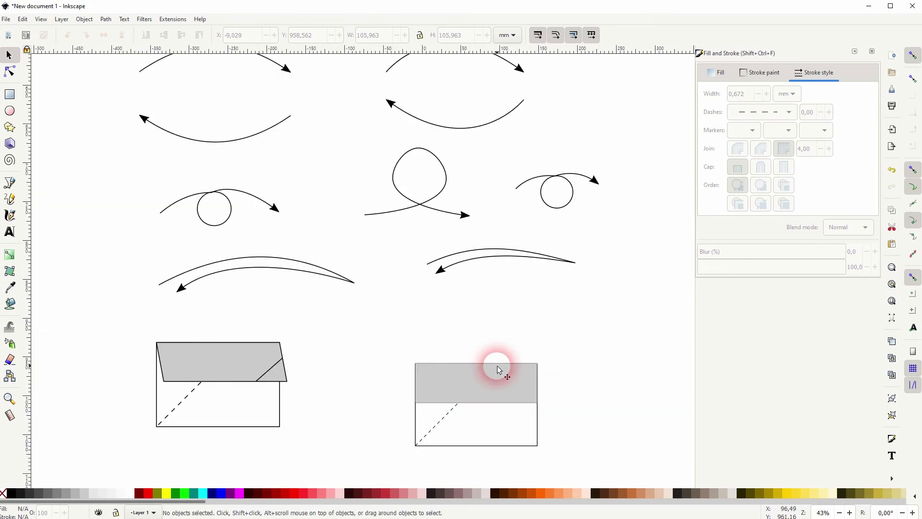
pyautogui.click(499, 384)
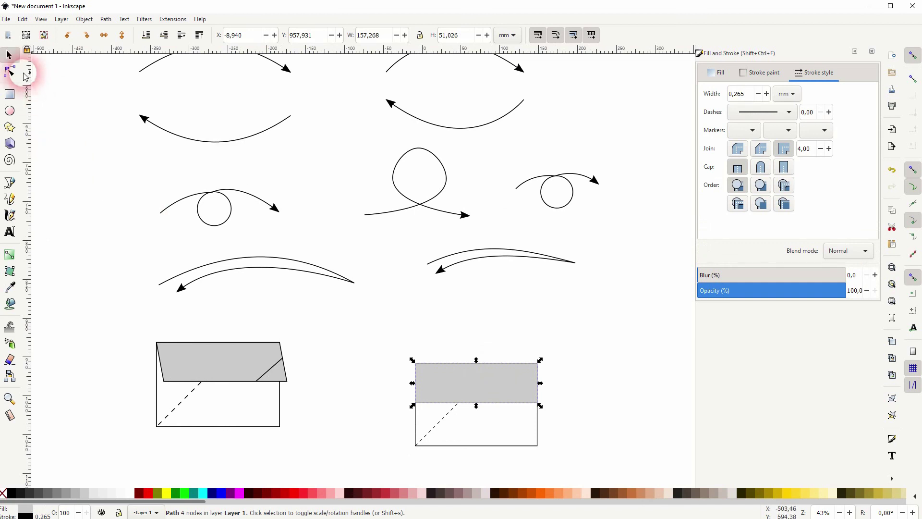
# Shift the grey flap's two bottom nodes about 8.66 mm right with snapping off, slanting it.
pyautogui.click(10, 72)
pyautogui.click(416, 402)
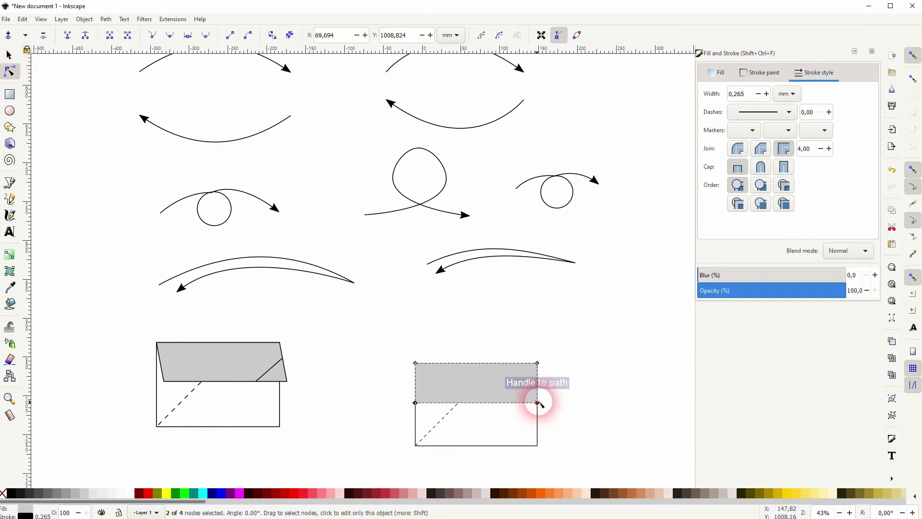
pyautogui.click(913, 55)
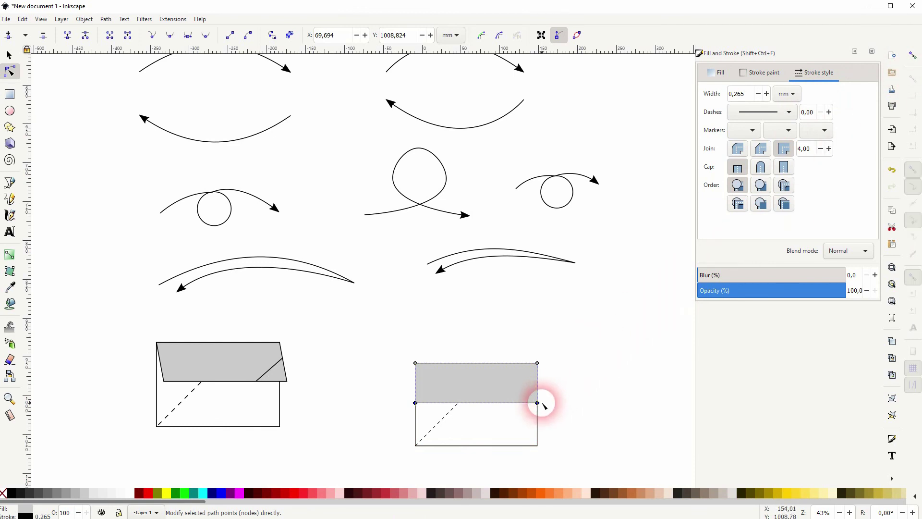
pyautogui.moveTo(537, 402); pyautogui.dragTo(541, 403)
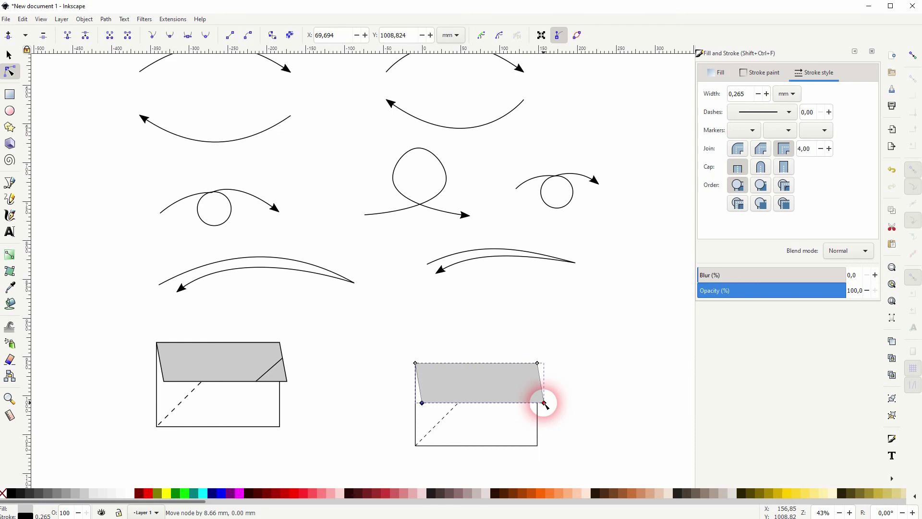
pyautogui.moveTo(544, 404); pyautogui.dragTo(544, 404)
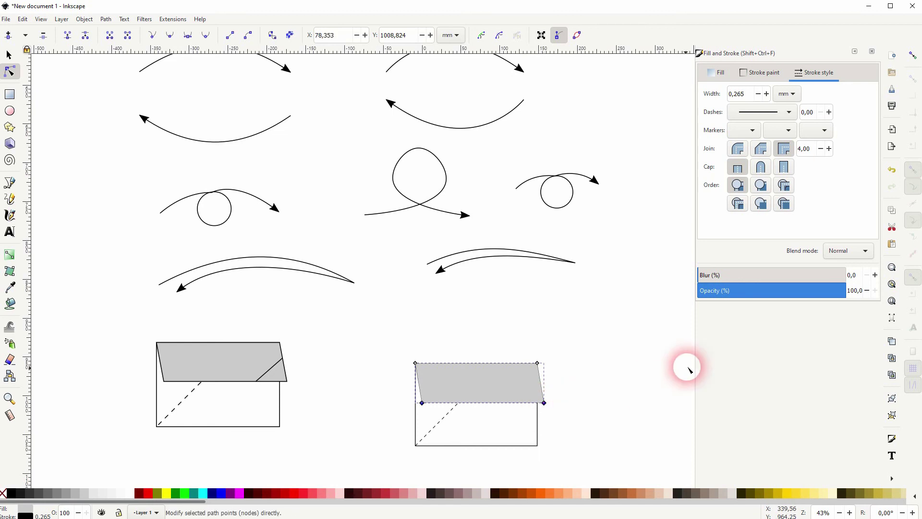
pyautogui.click(912, 57)
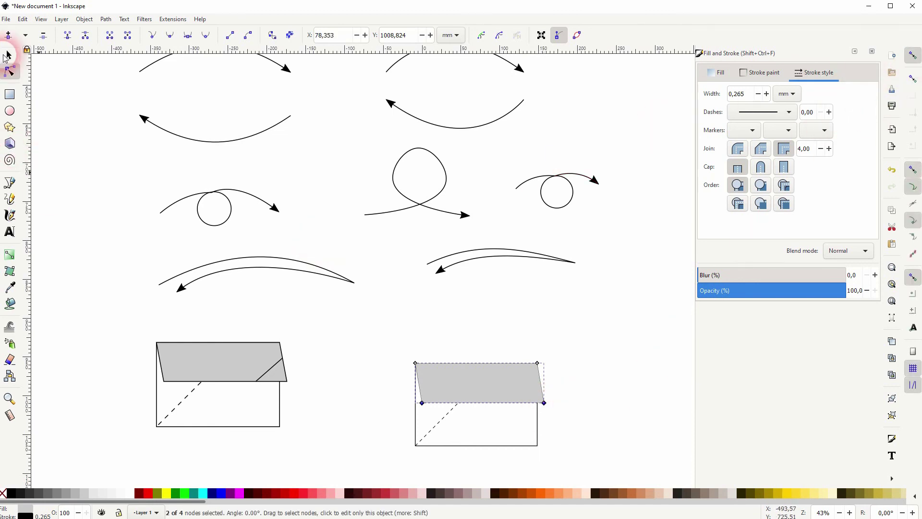
pyautogui.click(9, 56)
pyautogui.click(91, 229)
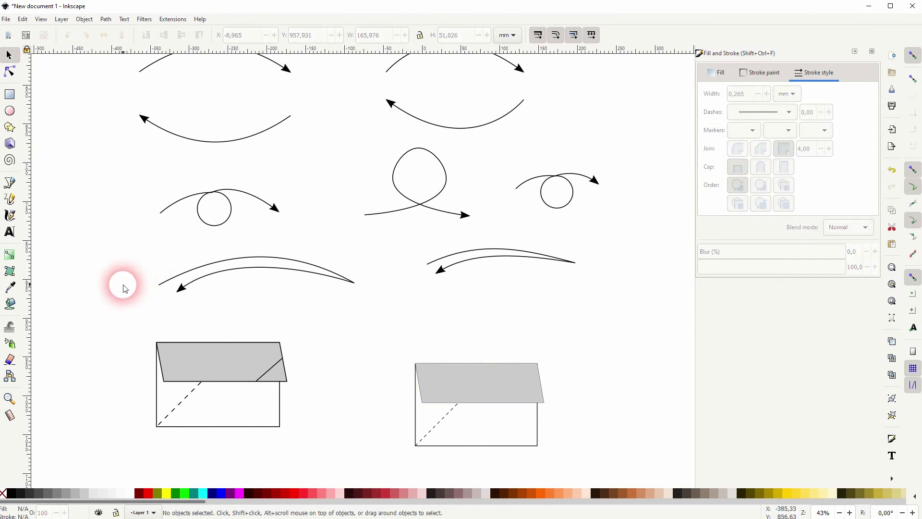
pyautogui.click(10, 183)
# Draw a short diagonal fold line across the grey flap's lower-right corner.
pyautogui.click(540, 377)
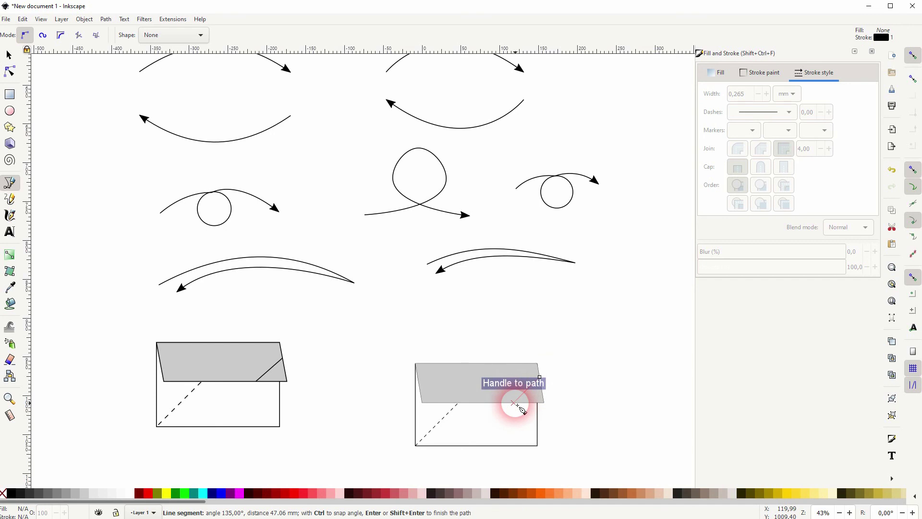
pyautogui.click(512, 403)
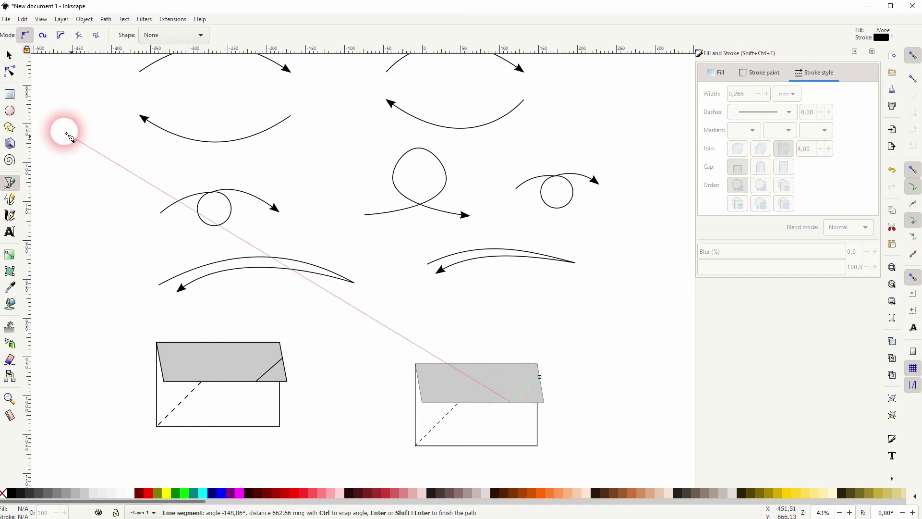
pyautogui.click(10, 57)
# Set all four parts of the right diagram to a 1 mm stroke width.
pyautogui.moveTo(374, 466); pyautogui.dragTo(604, 331)
pyautogui.click(787, 94)
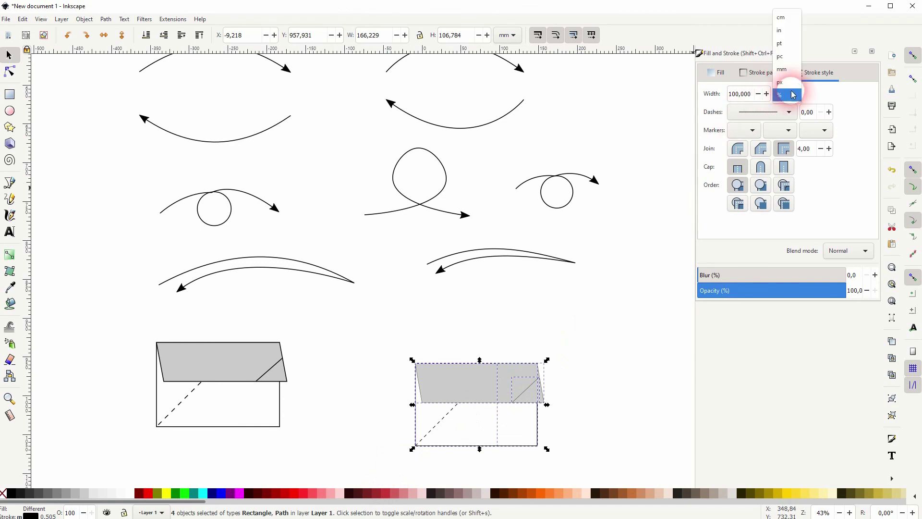
pyautogui.click(792, 69)
pyautogui.moveTo(763, 97); pyautogui.dragTo(692, 108)
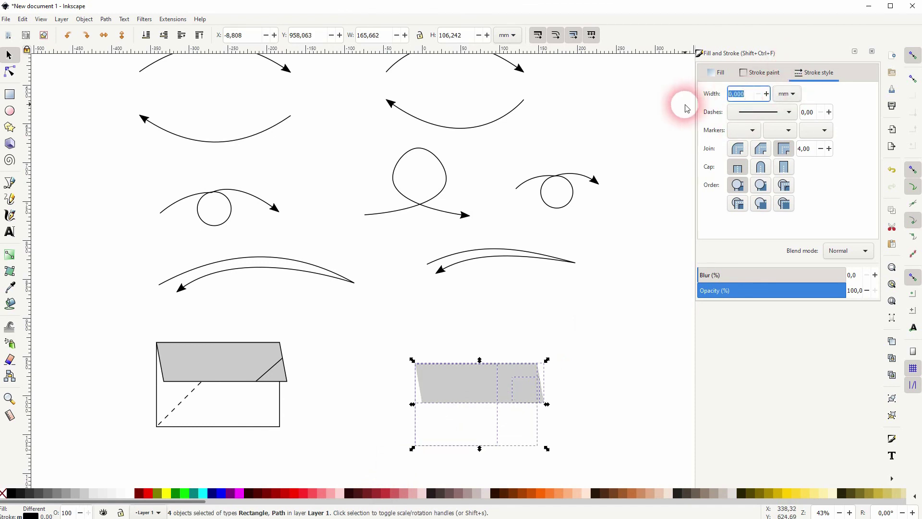
pyautogui.write('1')
pyautogui.press('Return')
pyautogui.click(584, 432)
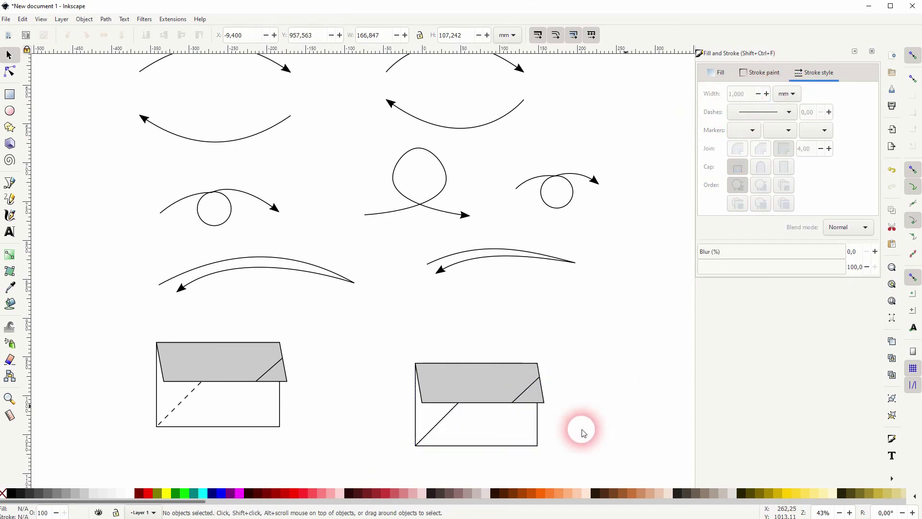
# Restore a dash pattern on the rectangle's diagonal line.
pyautogui.click(445, 425)
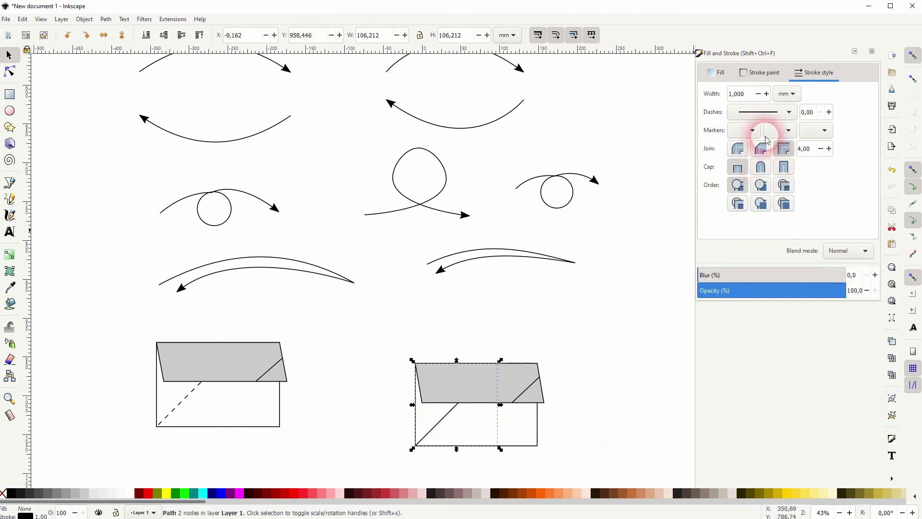
pyautogui.click(787, 114)
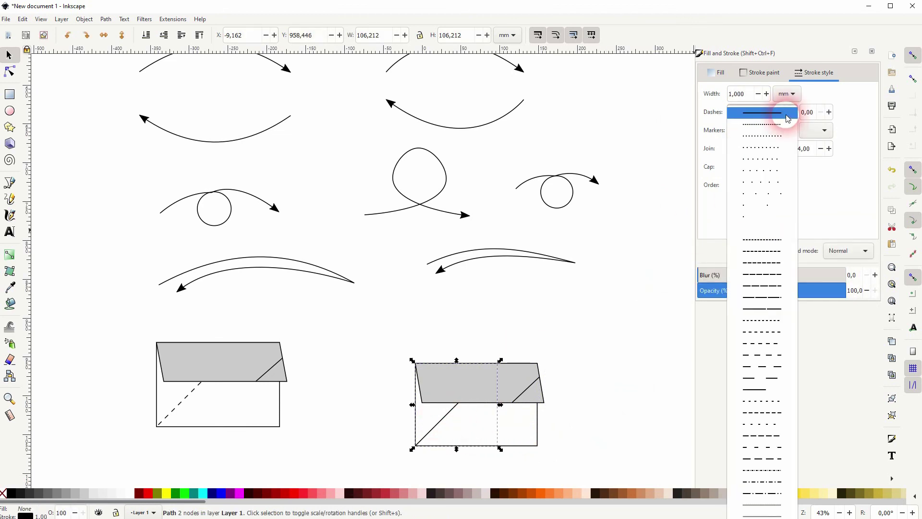
pyautogui.click(771, 355)
pyautogui.click(604, 414)
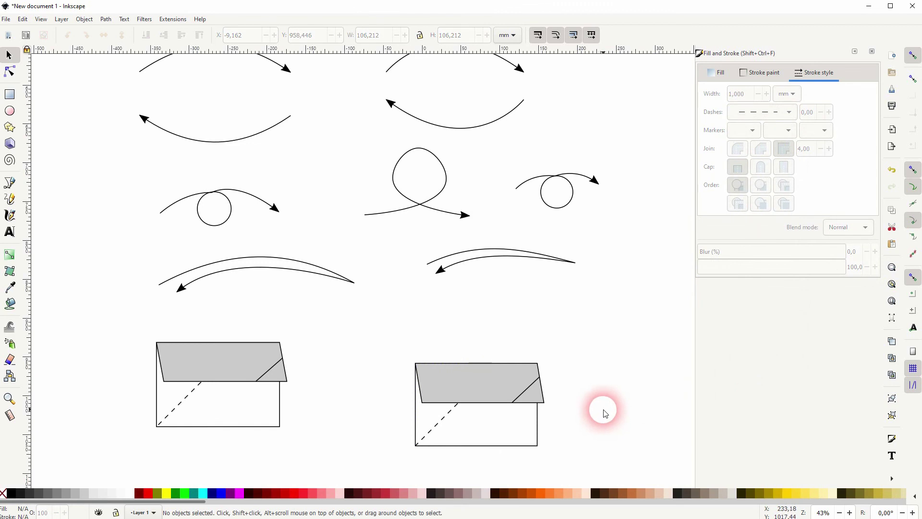
pyautogui.moveTo(360, 478)
pyautogui.mouseDown()
pyautogui.moveTo(612, 315)
pyautogui.moveTo(607, 322)
pyautogui.mouseUp()
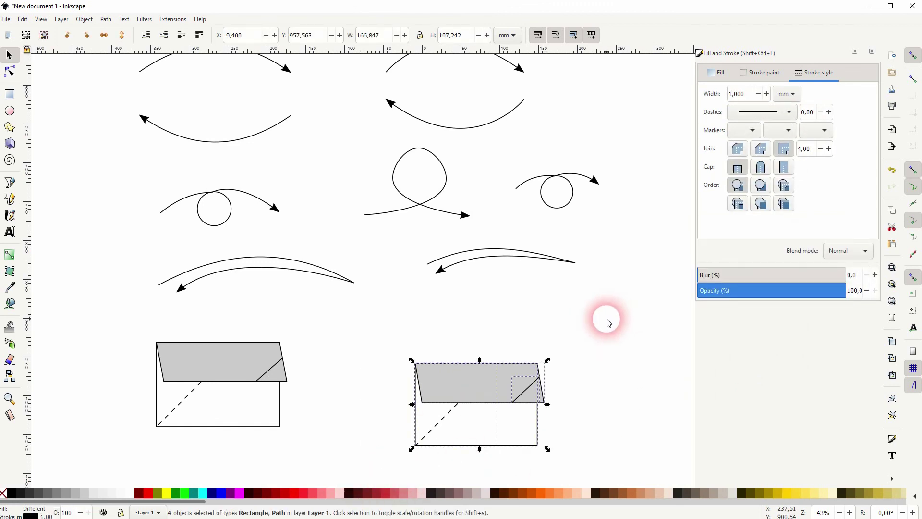
# Group the four parts of the right flap diagram and move it up-left, level with the left one.
pyautogui.hotkey('ctrl', 'g')
pyautogui.moveTo(466, 381); pyautogui.dragTo(448, 356)
pyautogui.click(584, 335)
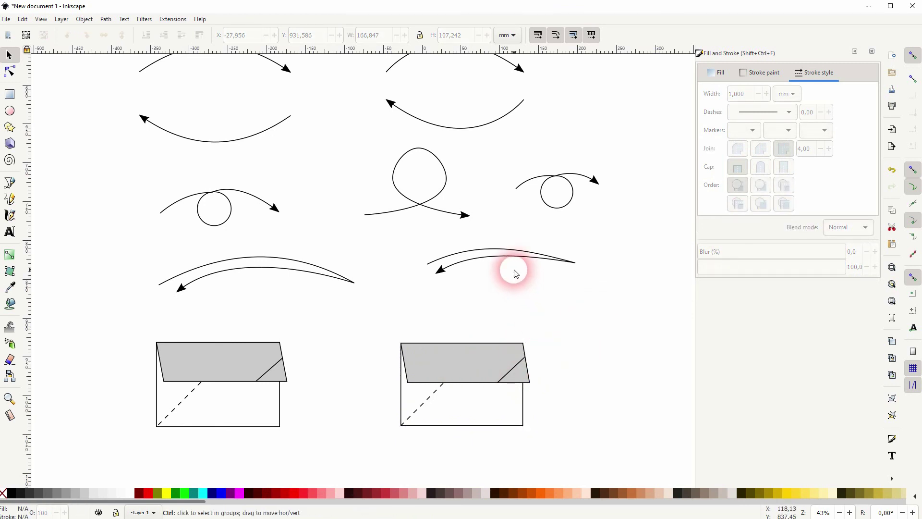
pyautogui.scroll(-3, 552, 218)
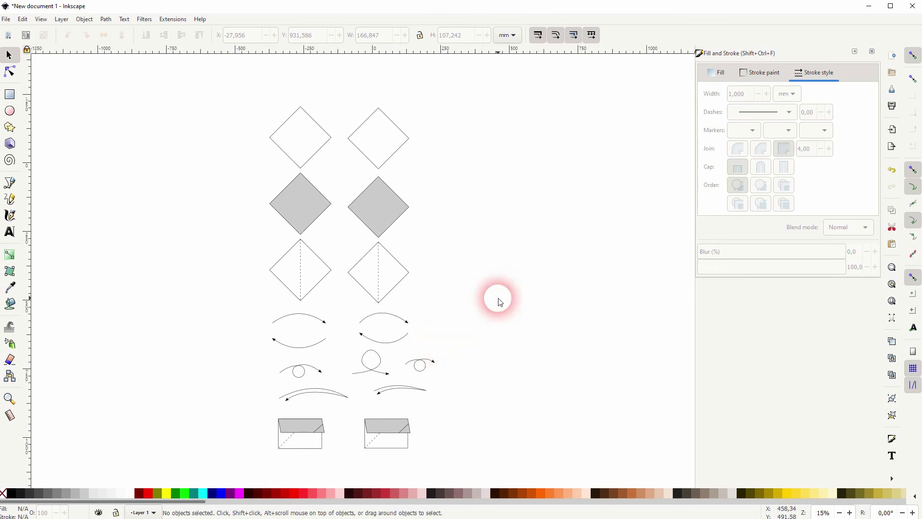